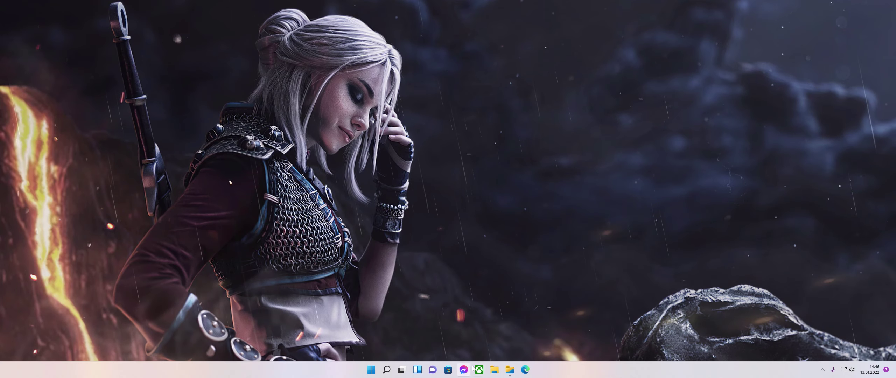
Launch the Files app and switch back and forth between its home tab and the D: tab
left_click(510, 370)
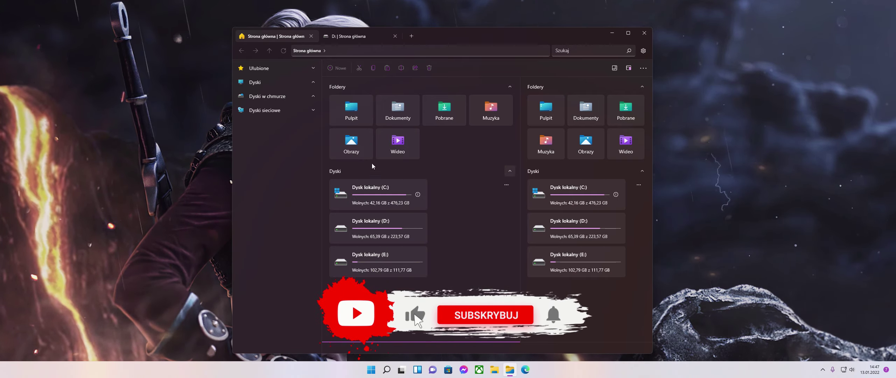
left_click(354, 39)
left_click(279, 38)
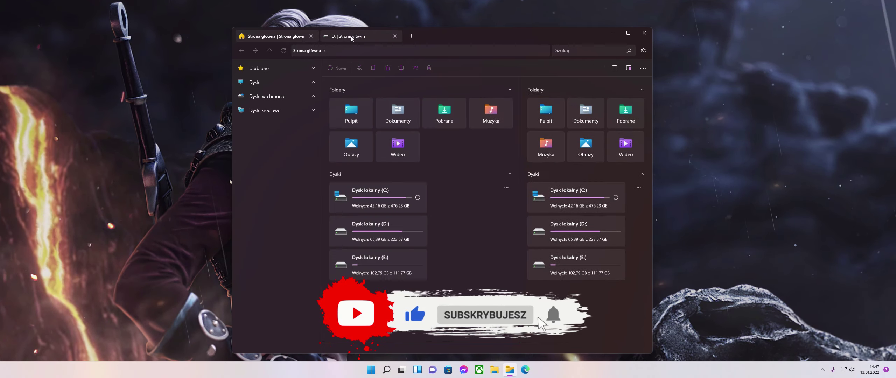
left_click(350, 36)
left_click(279, 37)
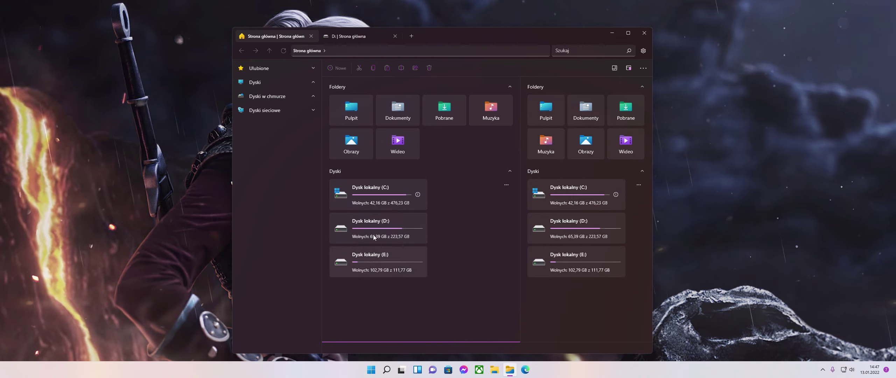
Open drive C: in the first tab's main pane and compare it with the D: tab
left_click(374, 197)
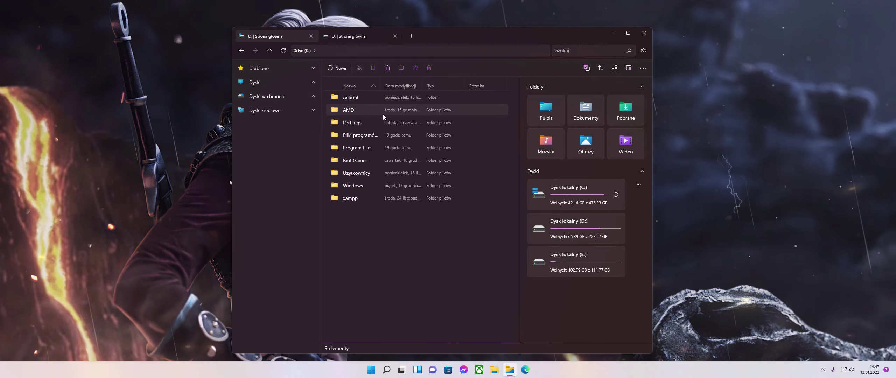
left_click(339, 39)
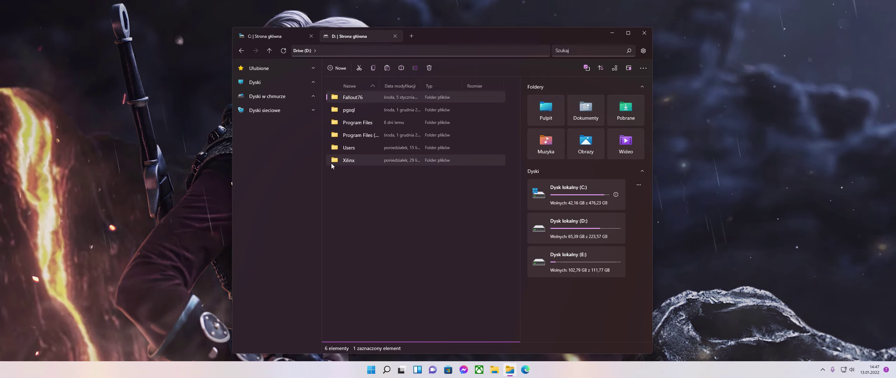
left_click(269, 39)
left_click(353, 39)
left_click(277, 36)
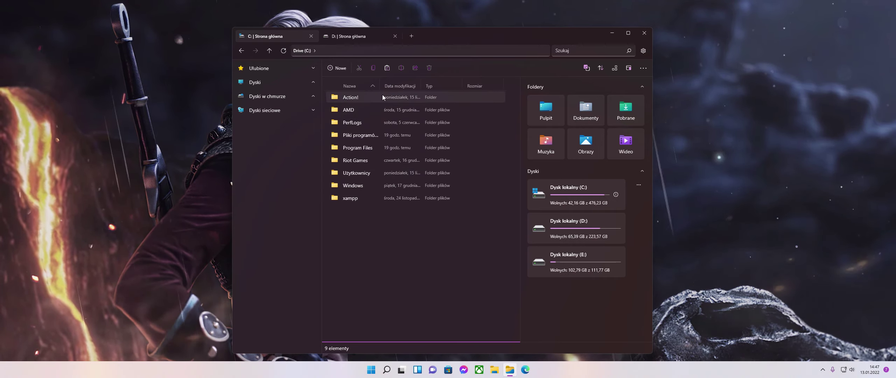
Open drive D: in the second pane beside drive C: and switch focus between the two panes
left_click(552, 307)
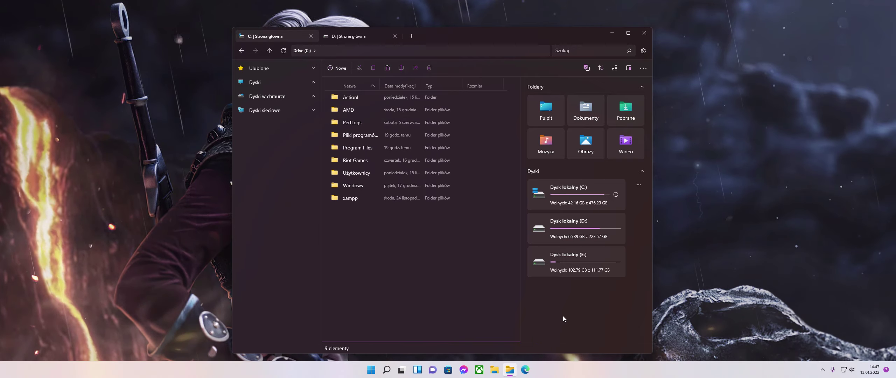
left_click(574, 227)
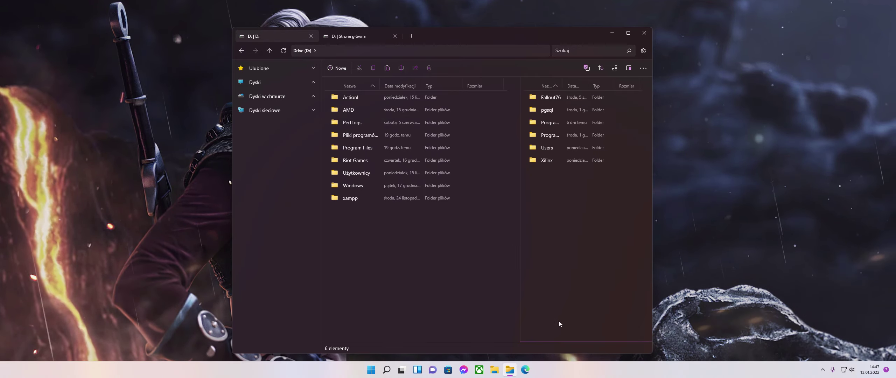
left_click(504, 344)
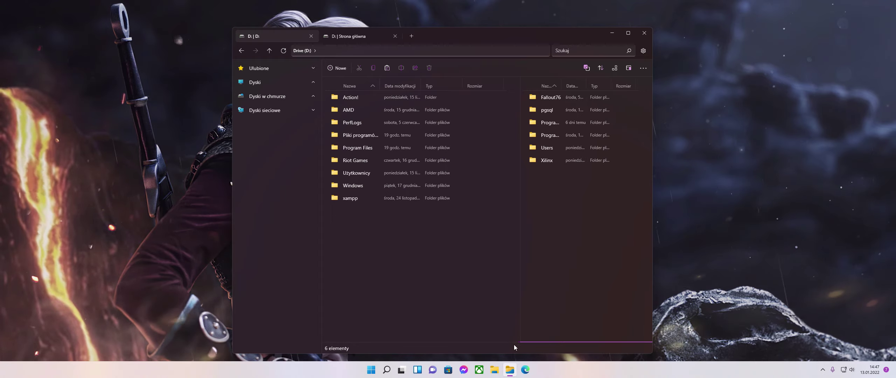
left_click(470, 301)
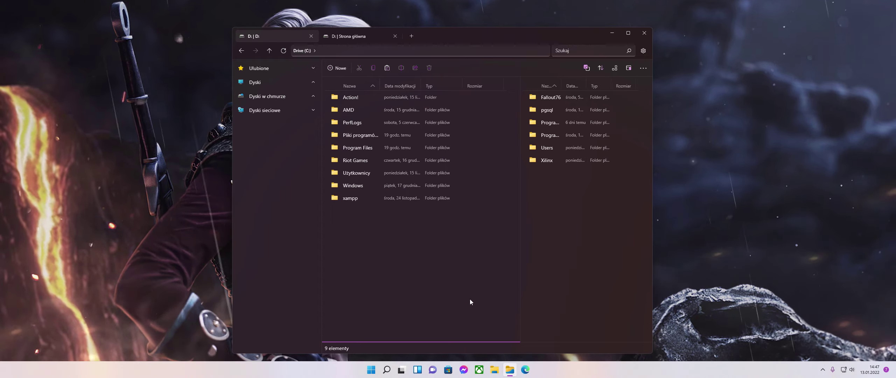
left_click(566, 283)
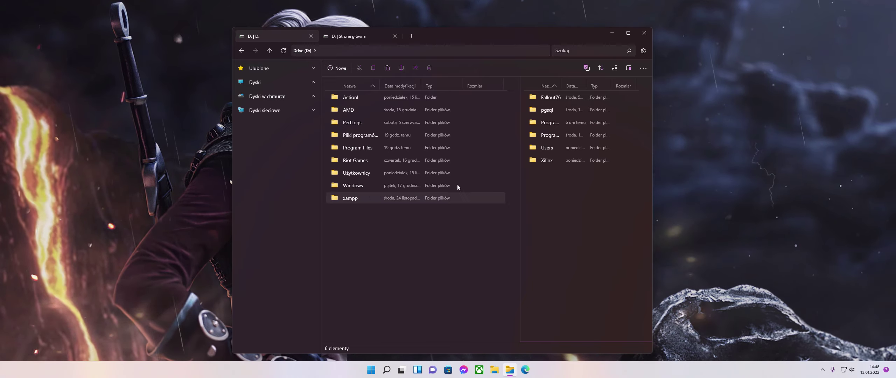
Expand the list of drives and use it to open C: in the second pane and D: in the first pane
left_click(312, 83)
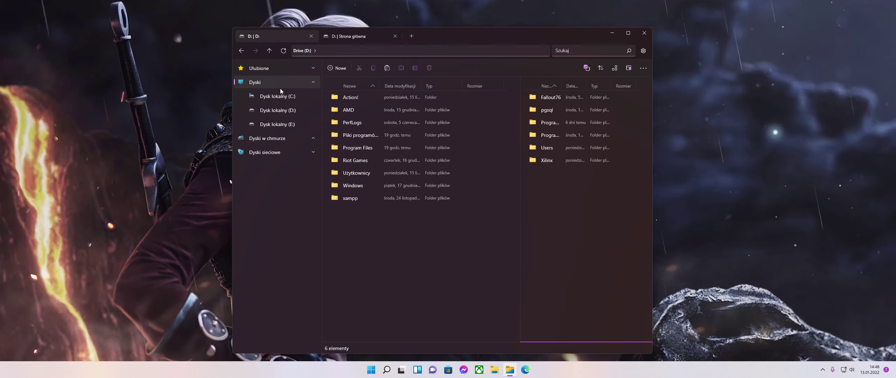
left_click(289, 97)
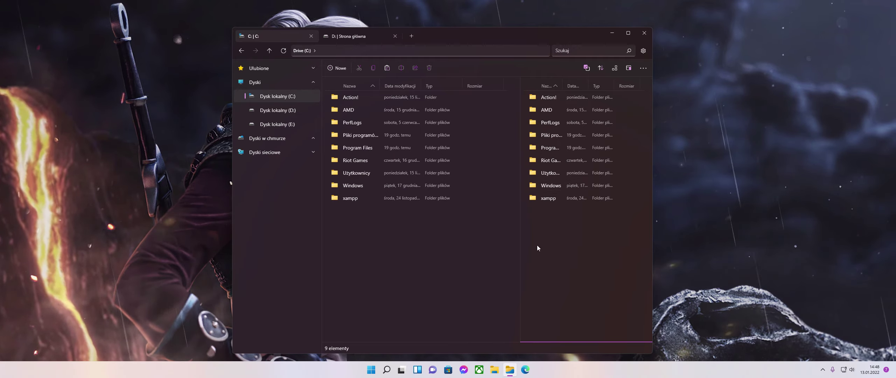
left_click(436, 276)
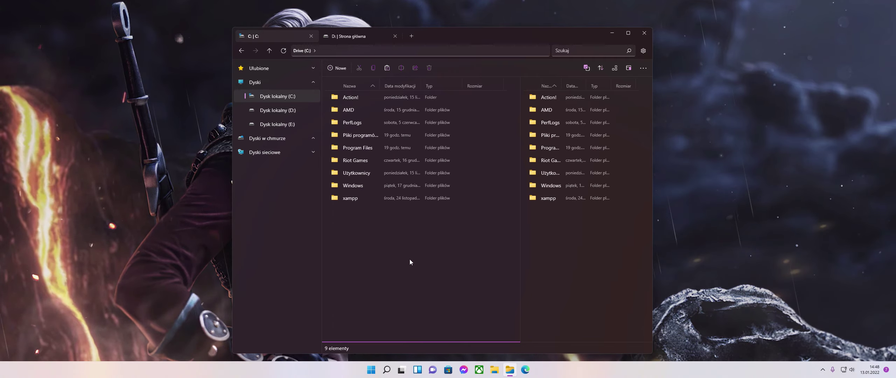
left_click(276, 114)
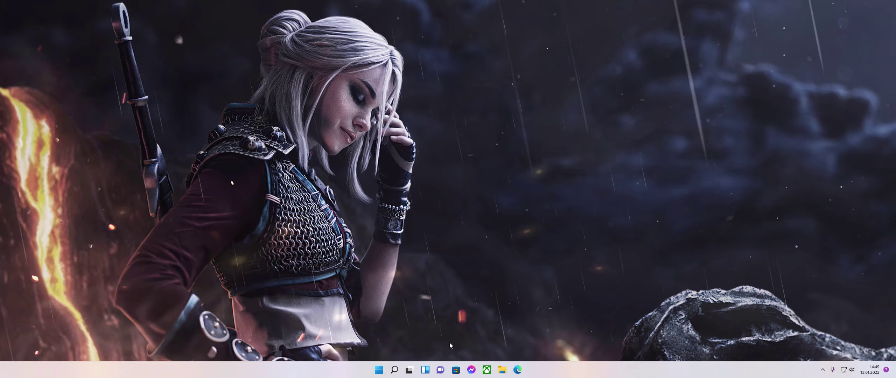
Search Microsoft Store for "file" and open the Files - File Manager for Windows page
left_click(459, 364)
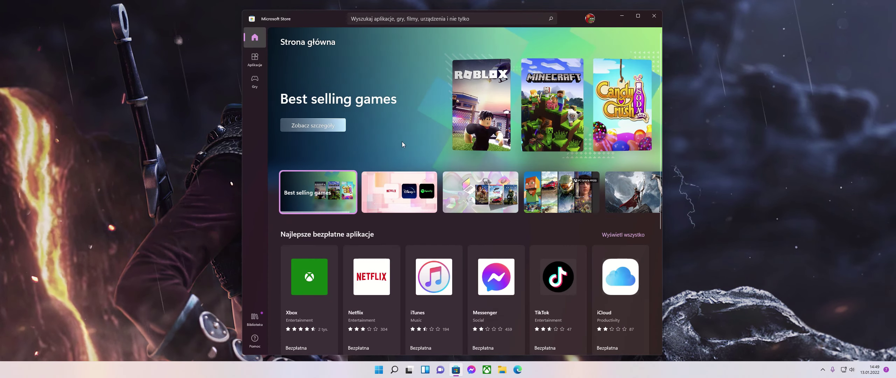
left_click(398, 17)
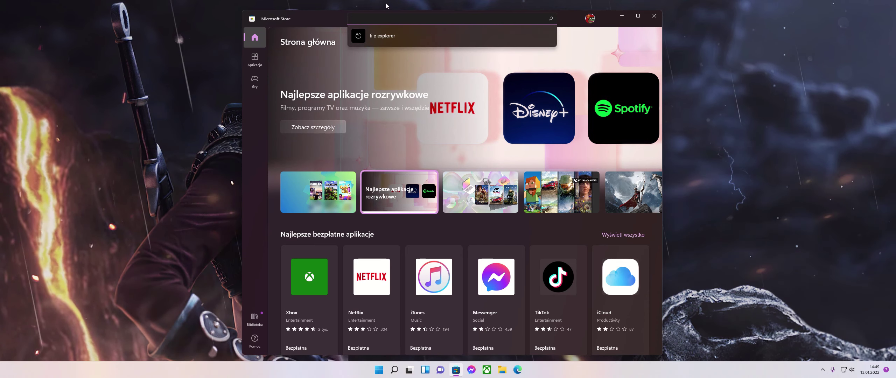
type("file")
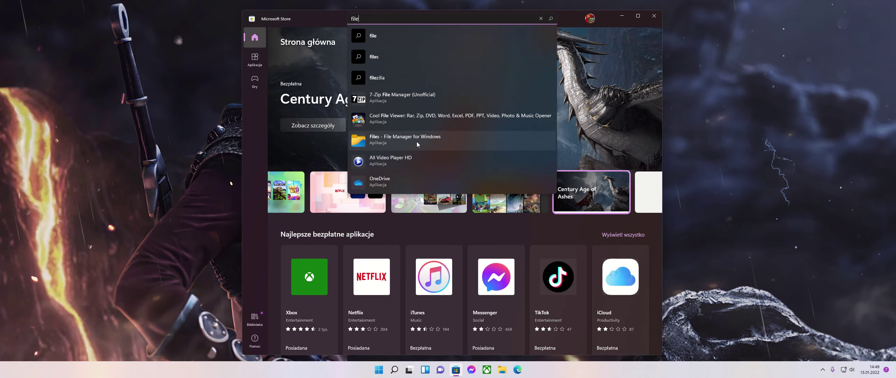
left_click(397, 143)
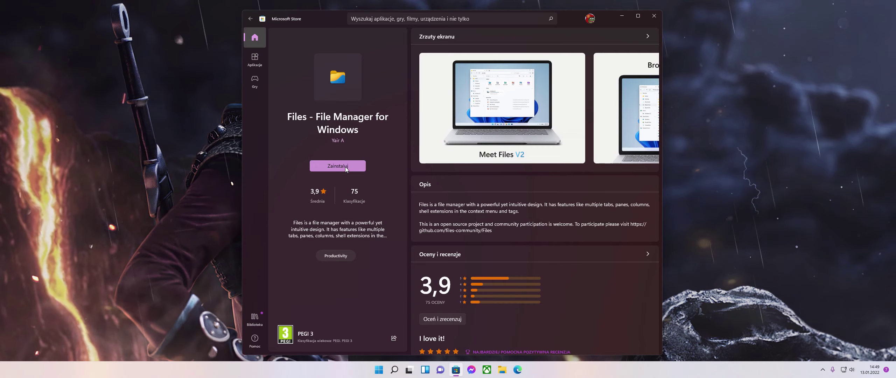
Review the app's features and full system requirements, and install Files - File Manager for Windows
scroll(524, 208, "down", 6)
scroll(485, 222, "down", 5)
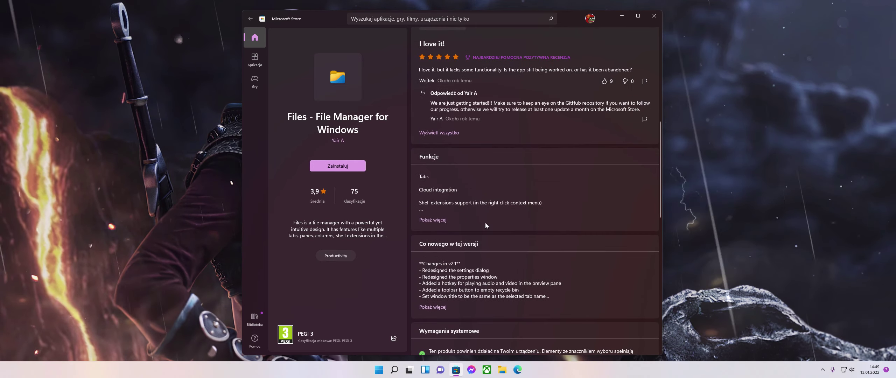
scroll(462, 219, "down", 8)
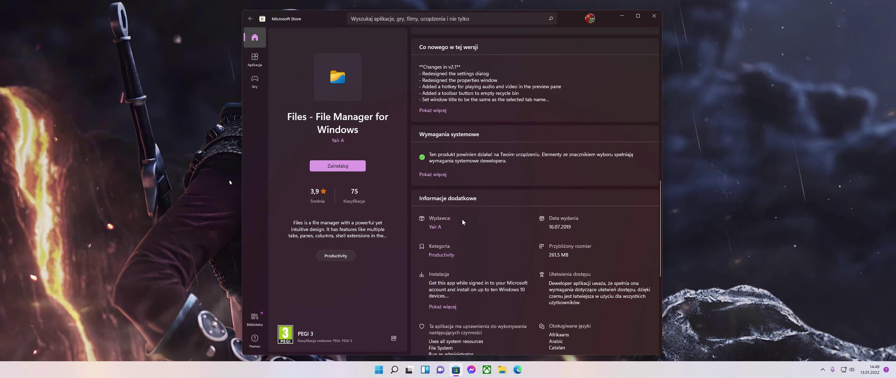
scroll(492, 212, "up", 8)
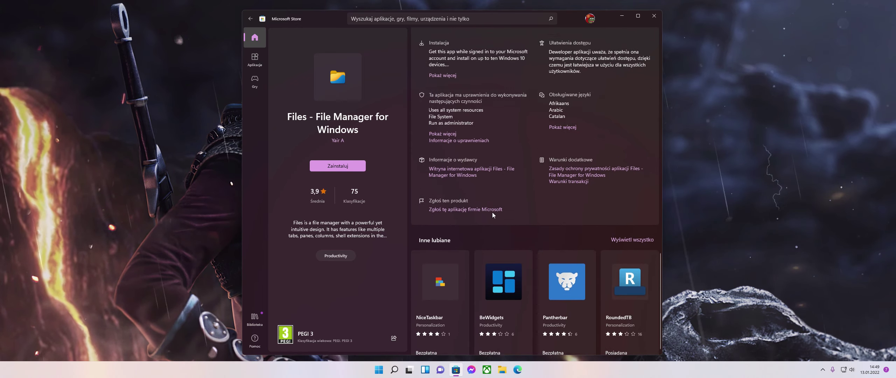
left_click(437, 228)
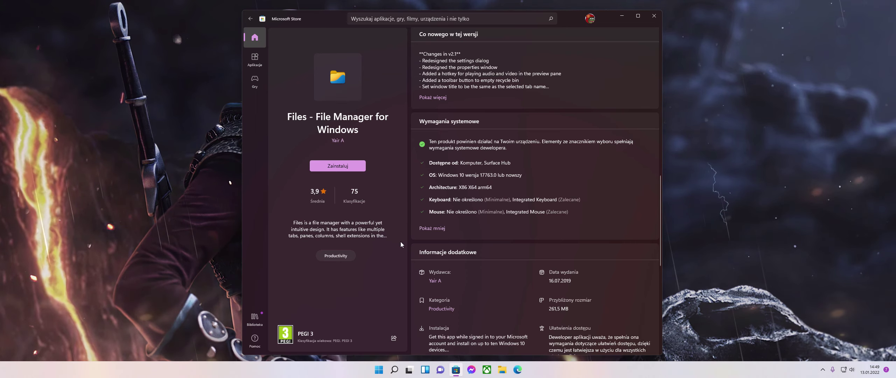
scroll(435, 221, "up", 5)
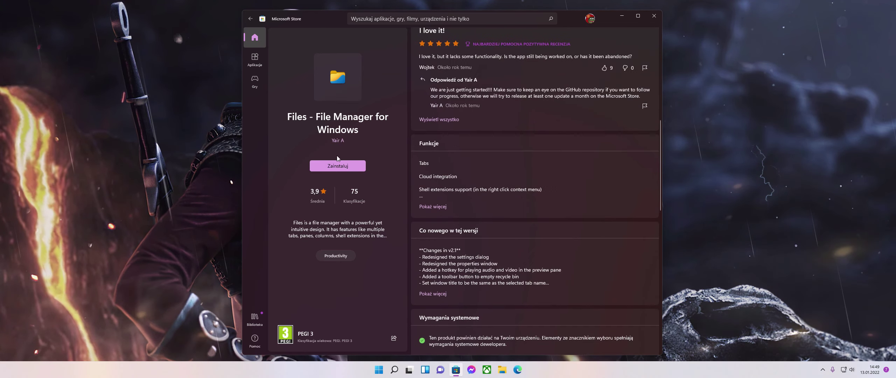
left_click(339, 170)
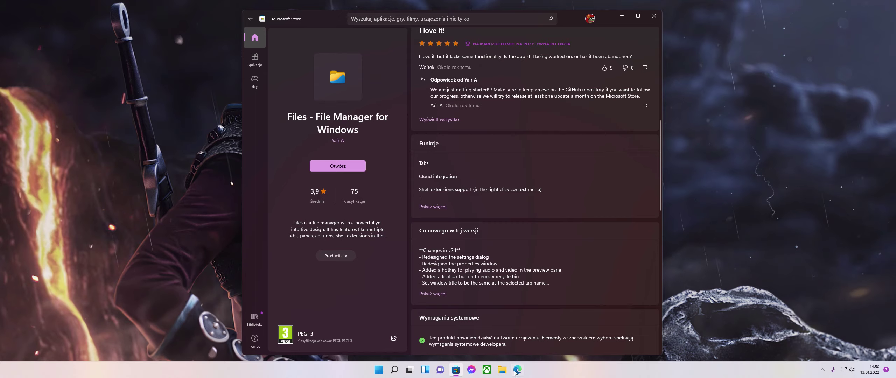
View the built-in File Explorer window and close it
left_click(503, 372)
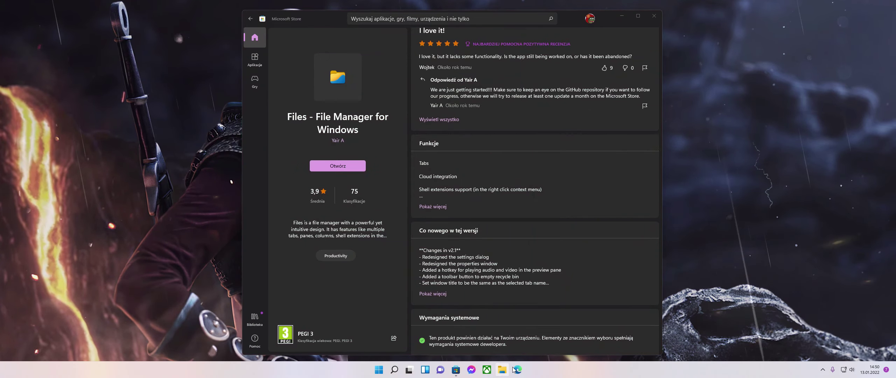
scroll(434, 190, "down", 2)
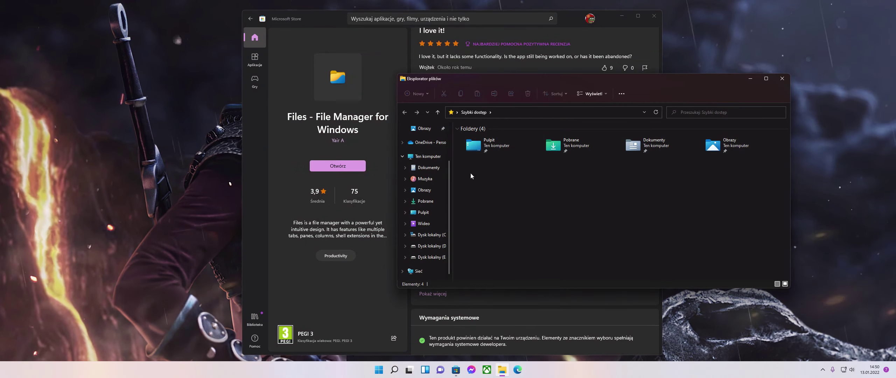
left_click(788, 80)
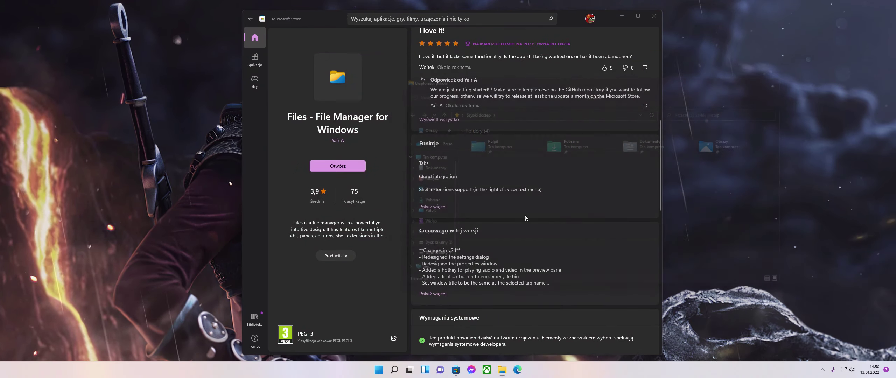
Find Files in the list of all installed apps and pin it to Start
left_click(378, 370)
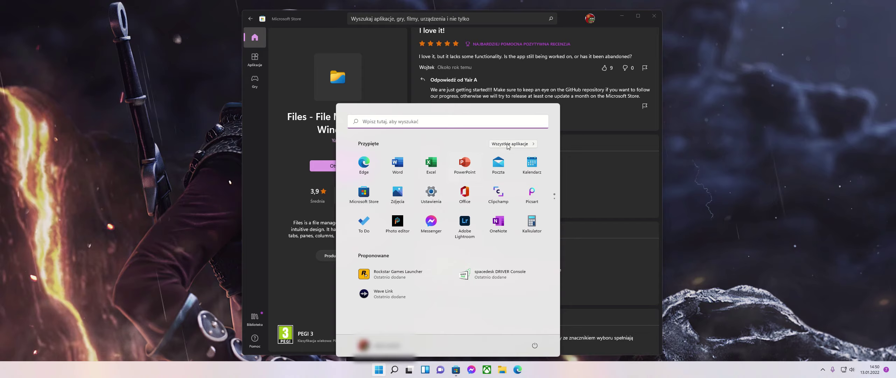
left_click(510, 145)
scroll(423, 199, "down", 5)
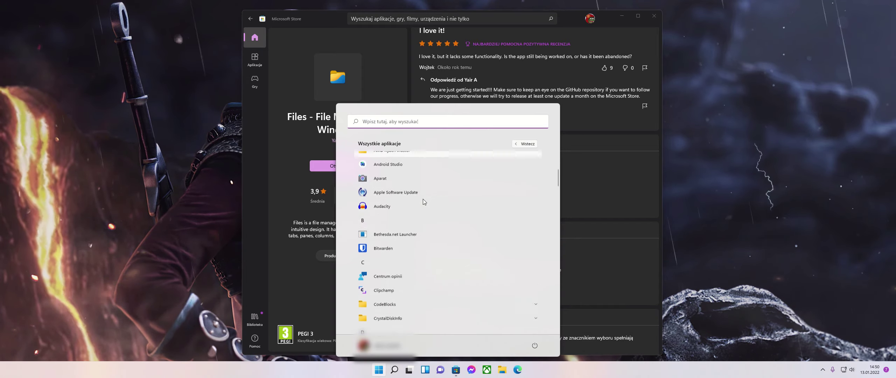
scroll(417, 200, "down", 5)
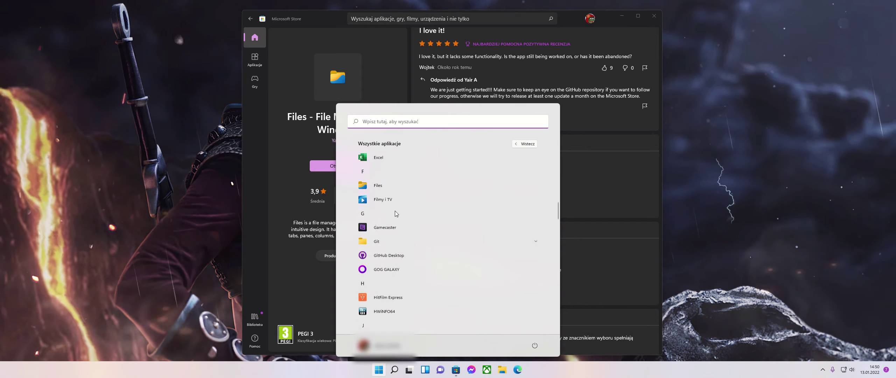
scroll(382, 199, "up", 1)
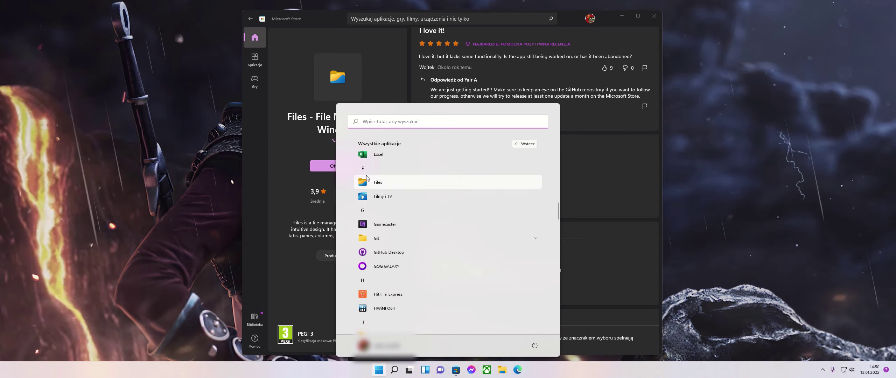
right_click(378, 184)
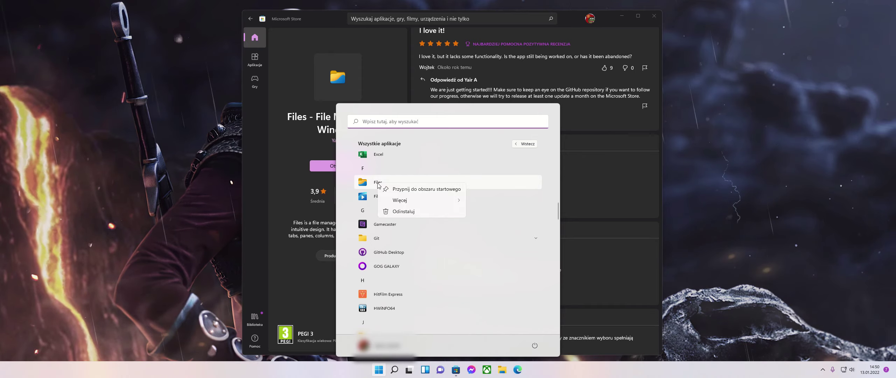
left_click(438, 190)
Pin Files to the taskbar from the pinned apps in Start
left_click(382, 370)
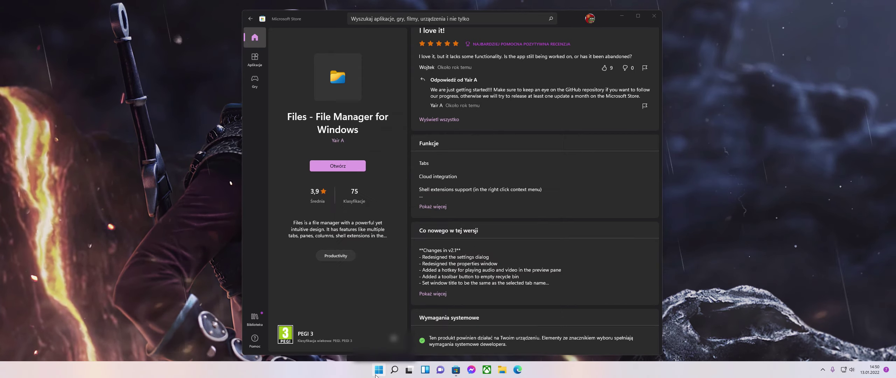
left_click(377, 374)
scroll(444, 195, "down", 1)
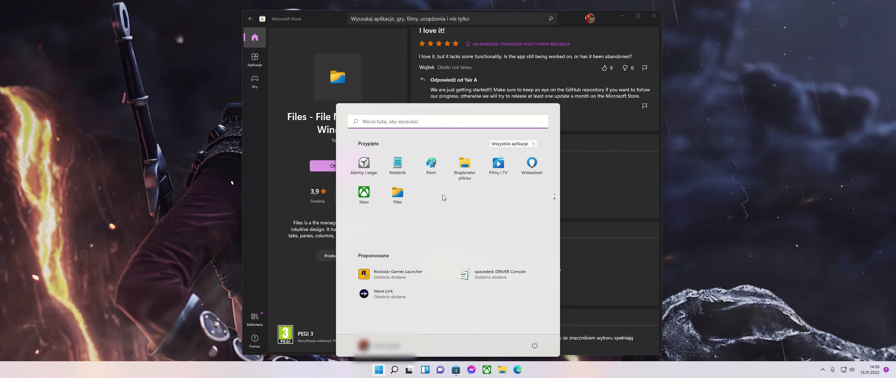
right_click(402, 195)
left_click(448, 223)
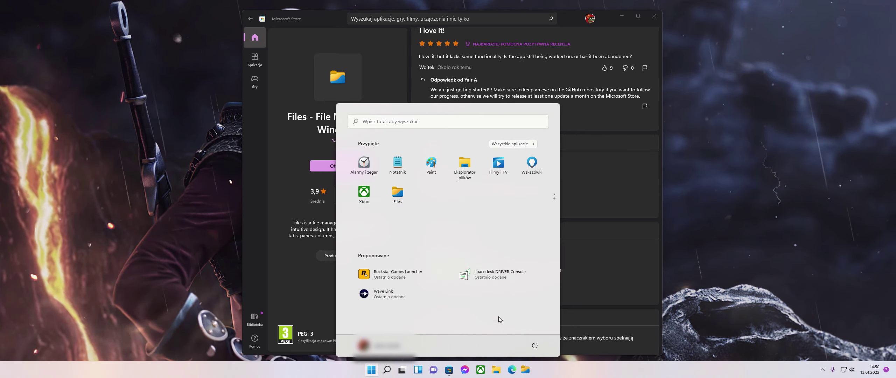
left_click(582, 291)
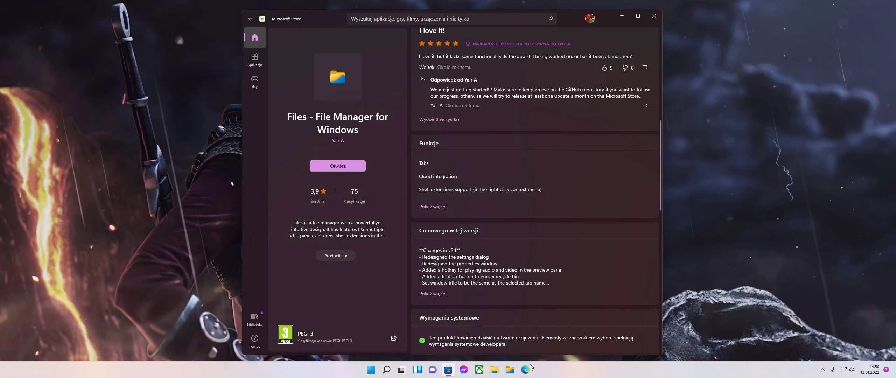
Close Microsoft Store and unpin the built-in File Explorer from the taskbar
left_click(654, 15)
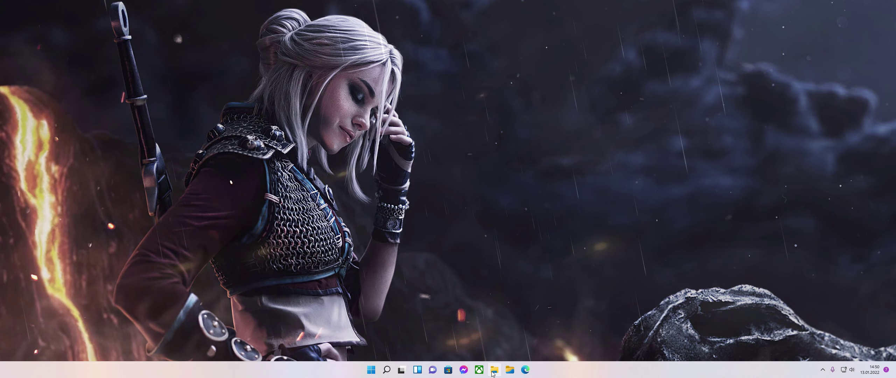
right_click(511, 368)
left_click(510, 351)
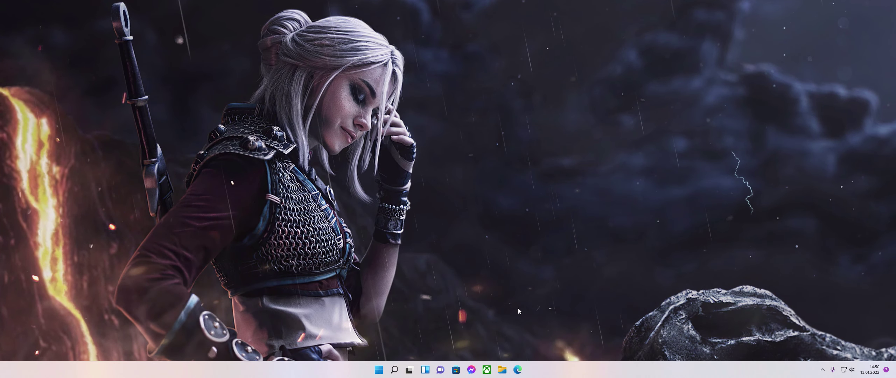
Launch Files from the taskbar and move its window to the middle of the screen
left_click(502, 369)
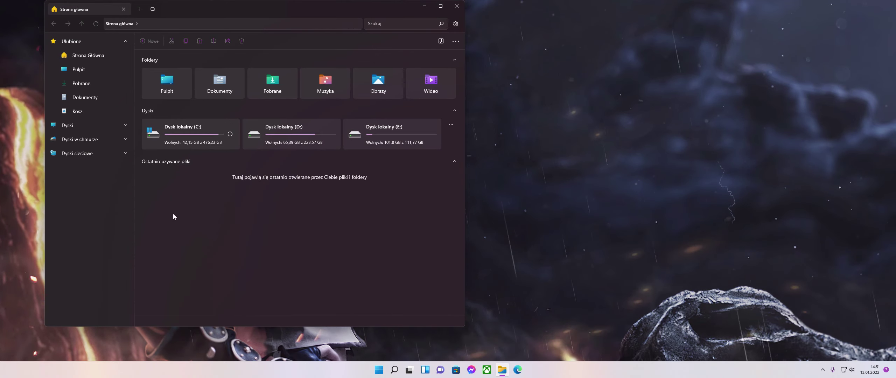
left_click_drag(245, 12, 432, 35)
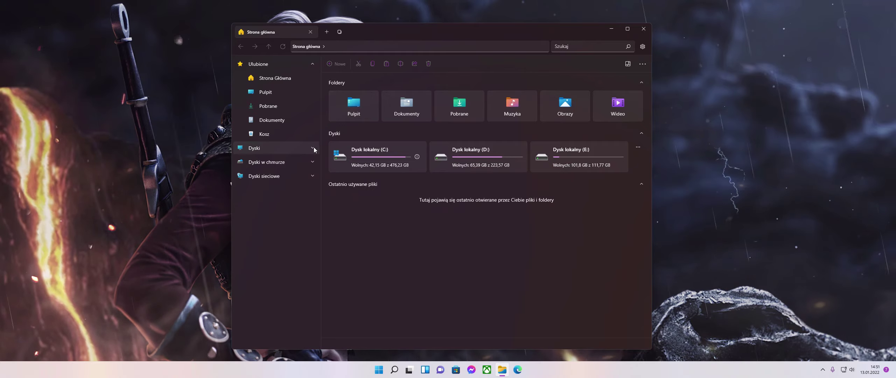
Open the Files settings and examine which sections the Sidebar appearance options can show or hide
left_click(643, 47)
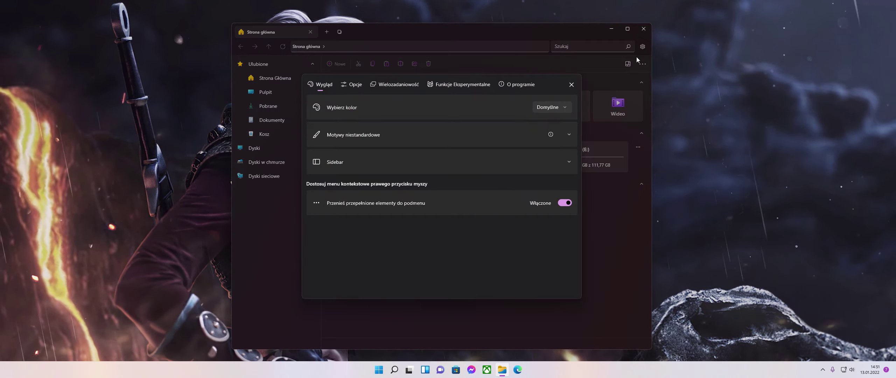
key("Escape")
left_click(642, 47)
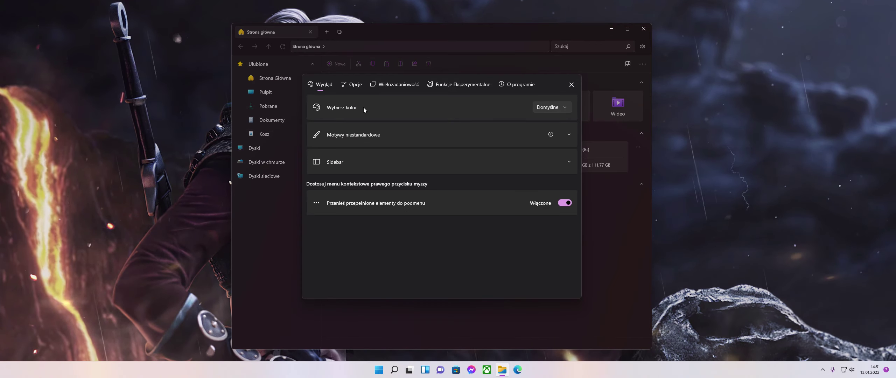
left_click(401, 164)
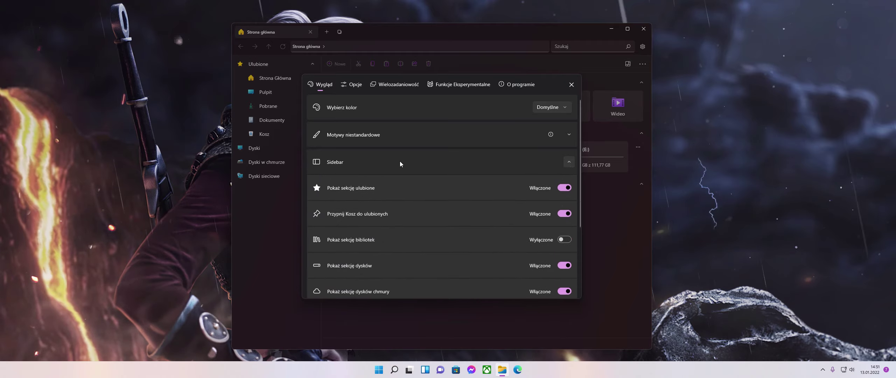
left_click(385, 161)
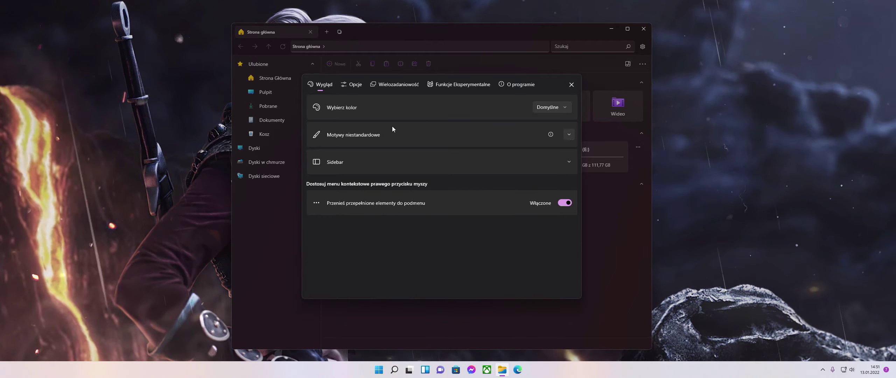
left_click(394, 161)
scroll(416, 201, "down", 1)
scroll(415, 200, "down", 1)
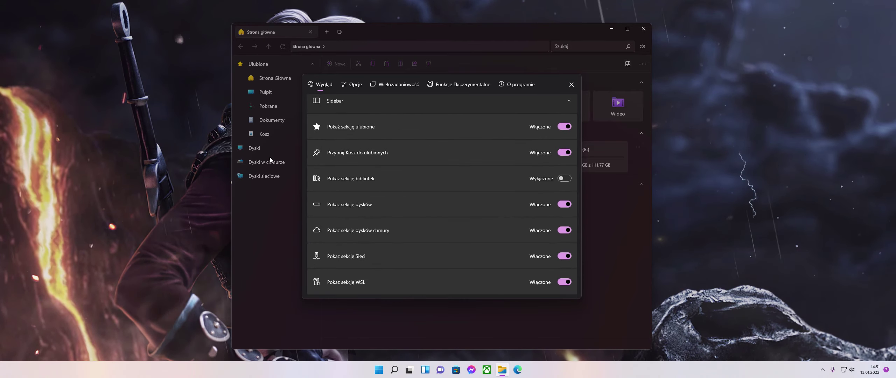
scroll(414, 158, "down", 2)
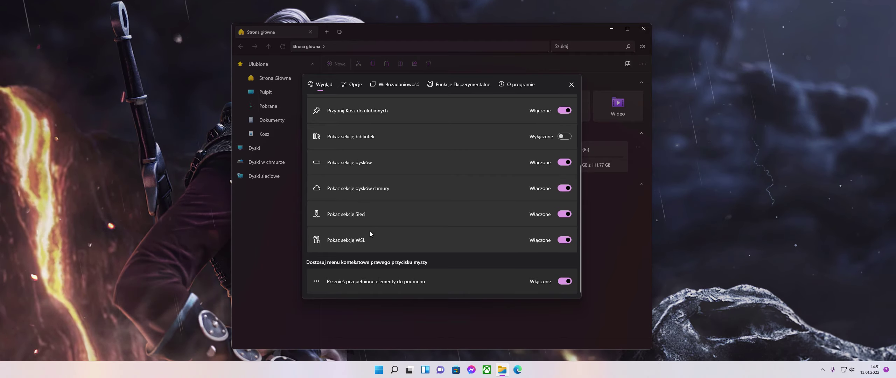
scroll(409, 210, "up", 3)
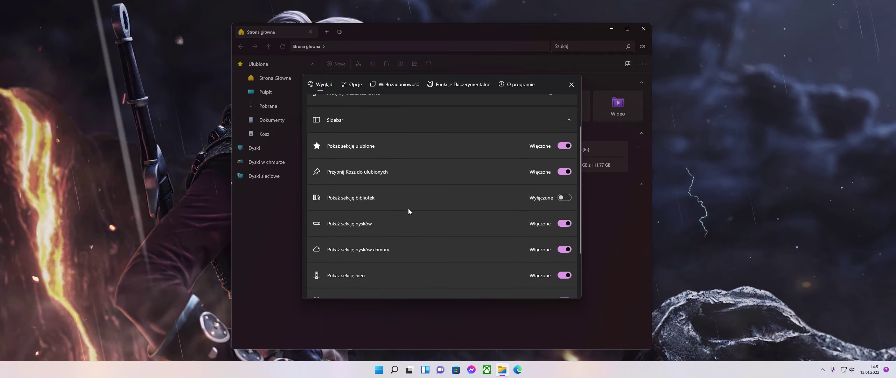
scroll(402, 206, "up", 2)
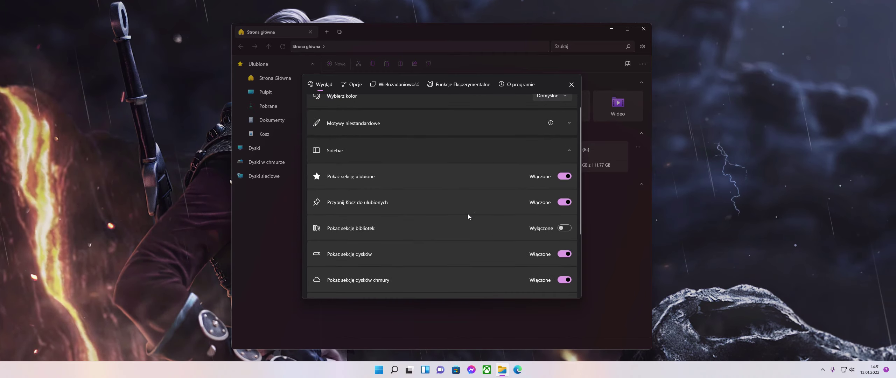
Turn pinning the Recycle Bin to favourites off and back on, and collapse the Sidebar options
left_click(563, 203)
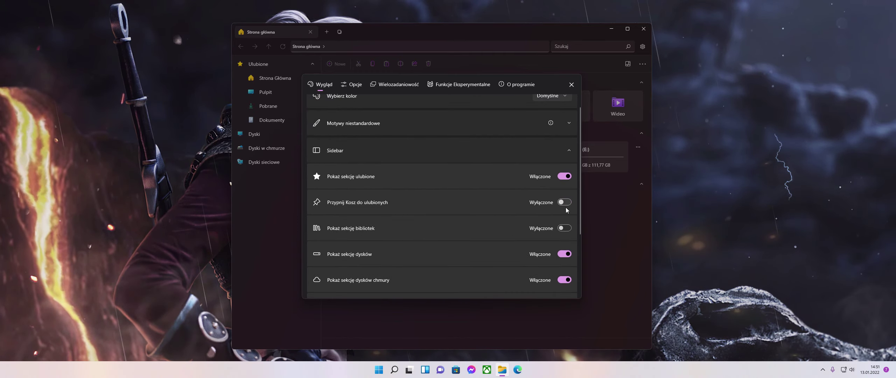
left_click(565, 207)
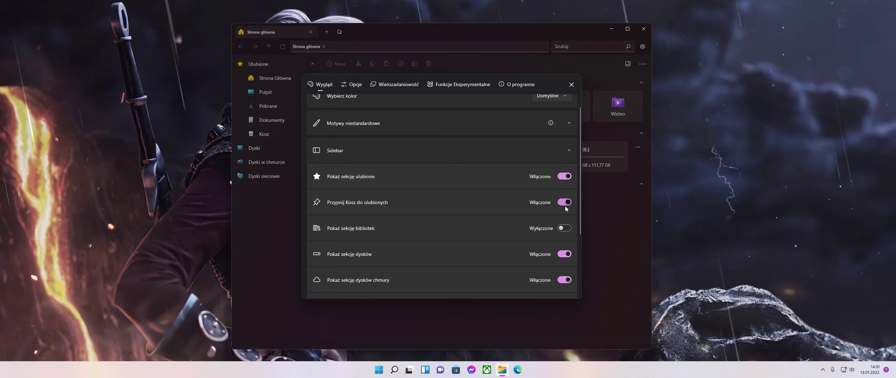
scroll(438, 158, "up", 1)
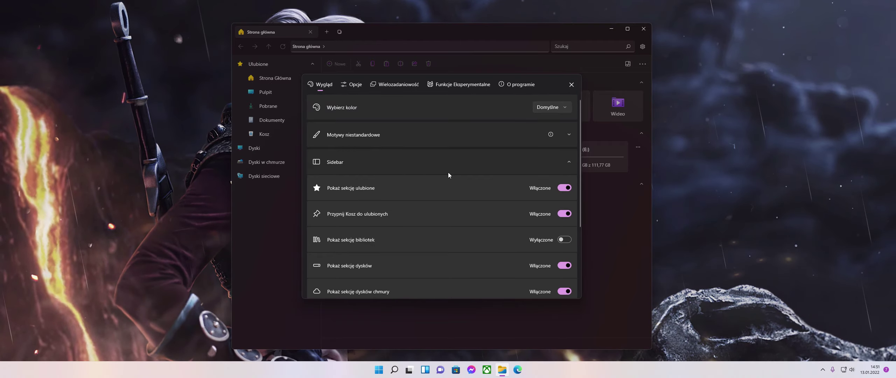
left_click(422, 167)
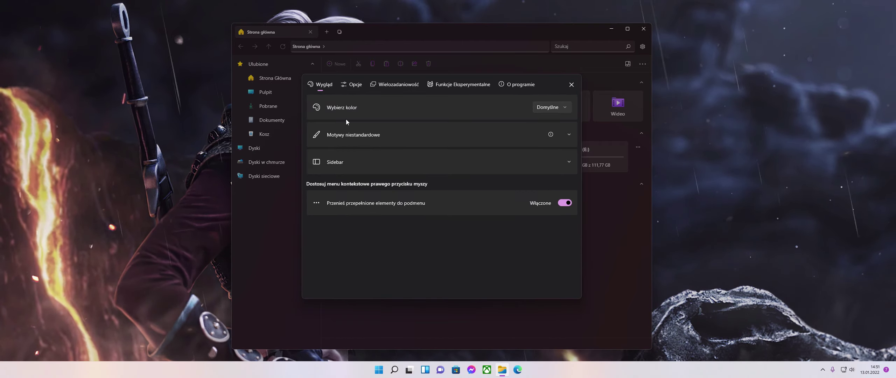
View the available startup behaviours in the Opcje settings, and close the settings
left_click(351, 85)
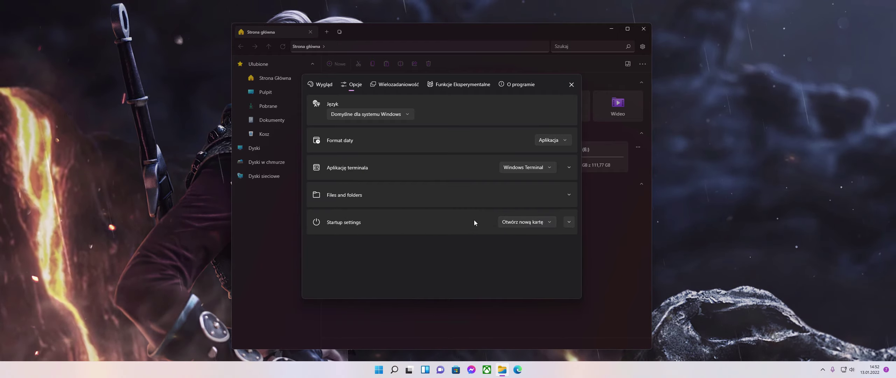
left_click(510, 222)
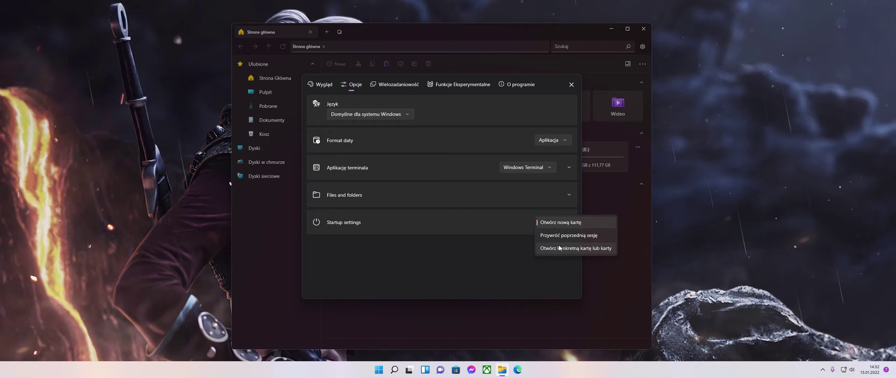
left_click(554, 222)
key("Escape")
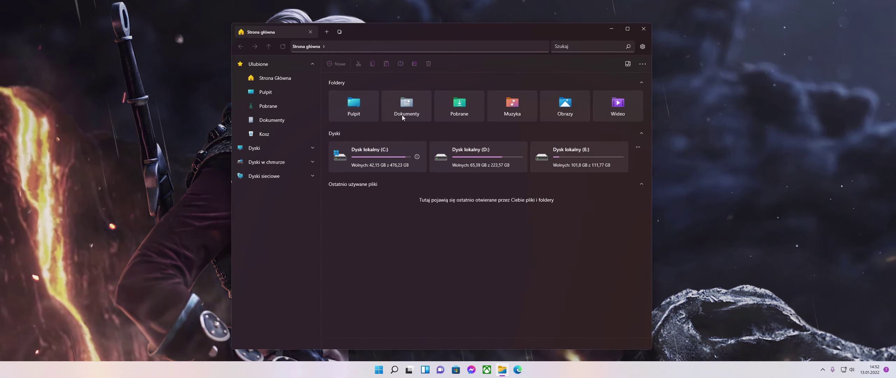
Set the startup behaviour to "Przywróć poprzednią sesję" in the Files settings and close them
left_click(642, 46)
left_click(352, 84)
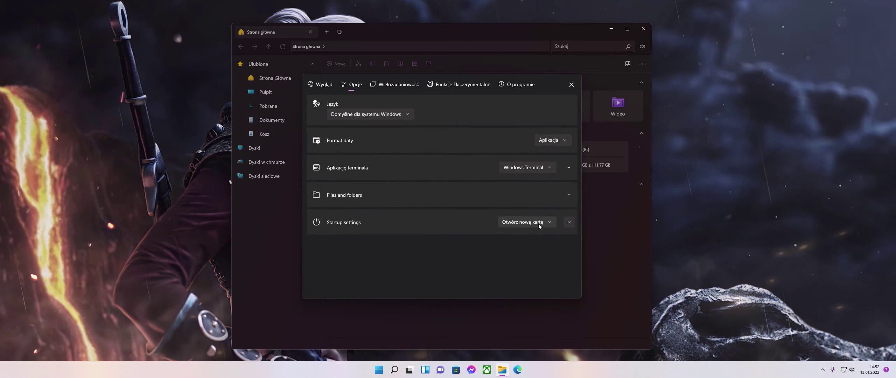
left_click(539, 223)
left_click(560, 237)
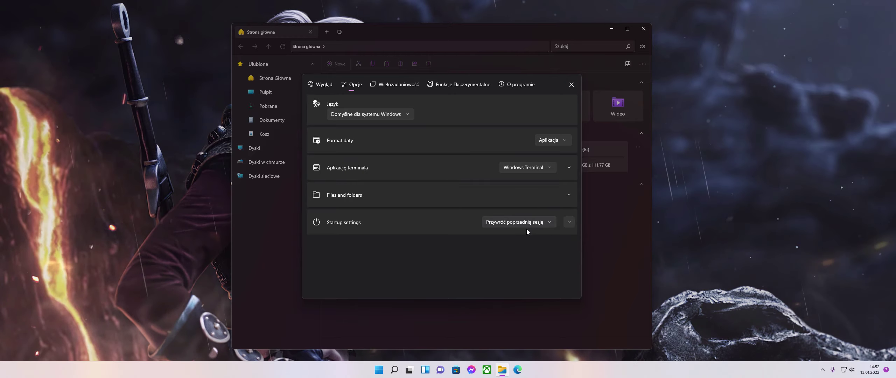
left_click(571, 85)
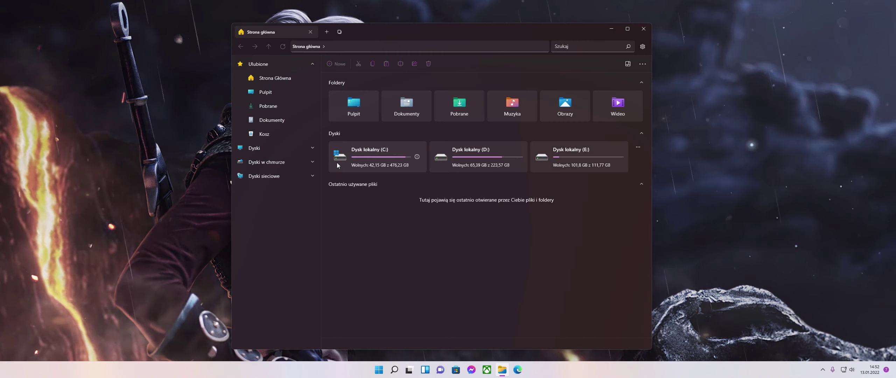
Test session restoring by opening local disk C:, closing Files and launching it again
left_click(396, 152)
left_click(643, 29)
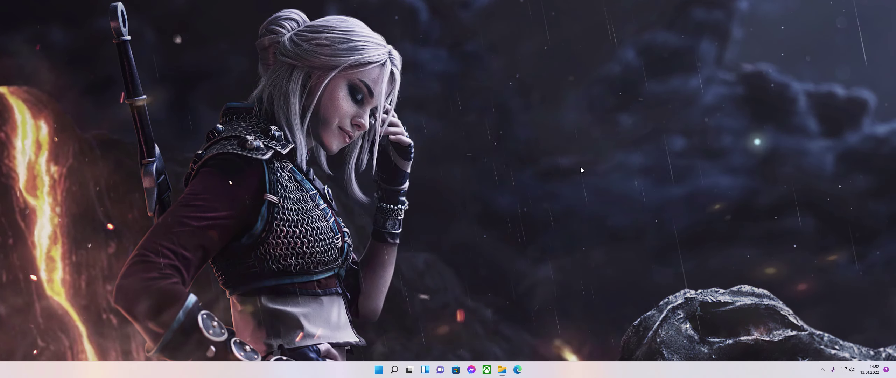
left_click(502, 370)
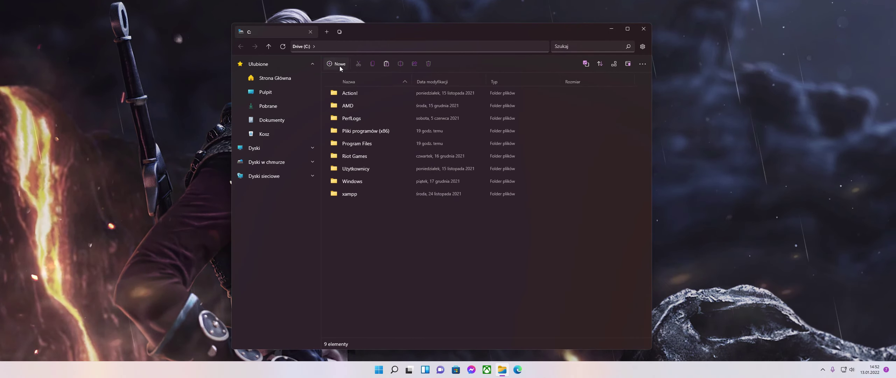
Return to the home page and set the startup behaviour to "Otwórz konkretną kartę lub karty" in settings
left_click(276, 77)
left_click(643, 46)
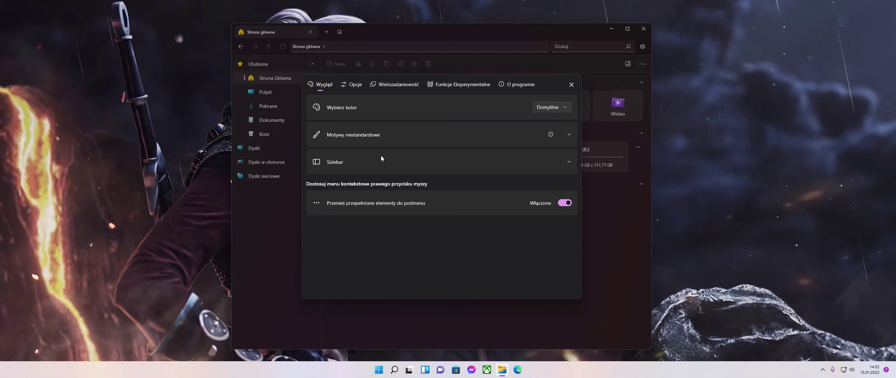
left_click(352, 85)
left_click(550, 223)
left_click(554, 239)
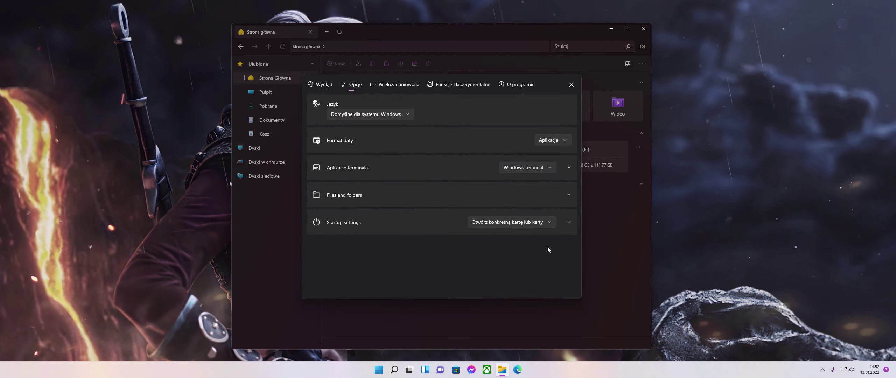
Expand the startup settings and examine the options for start pages and launching with Windows
left_click(567, 223)
scroll(505, 260, "down", 3)
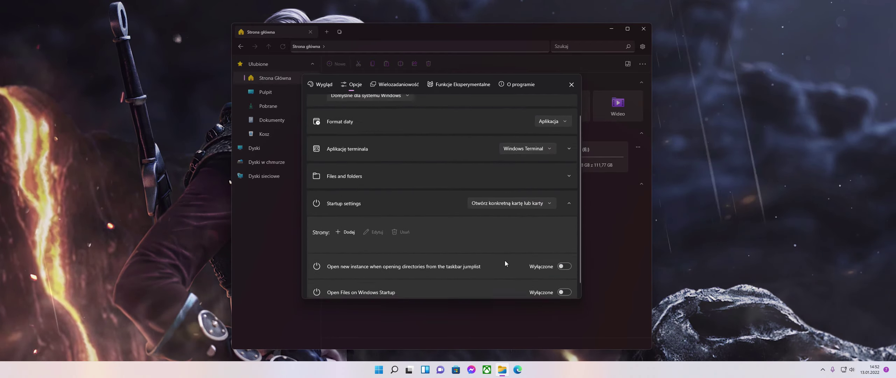
scroll(505, 261, "up", 3)
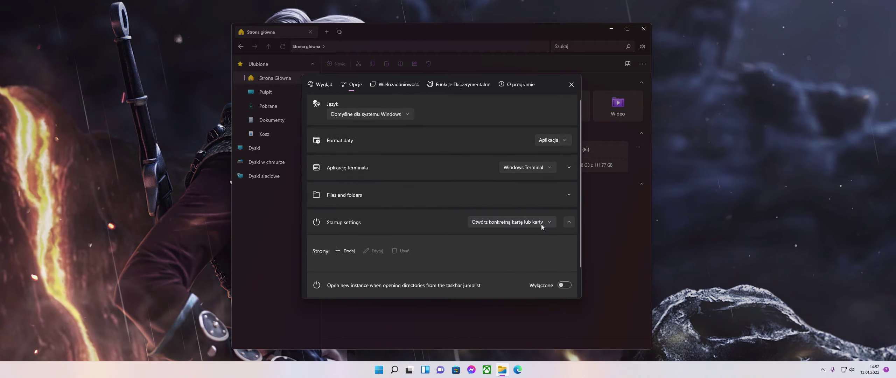
Collapse the startup settings and set the startup behaviour to "Otwórz nową kartę"
left_click(568, 222)
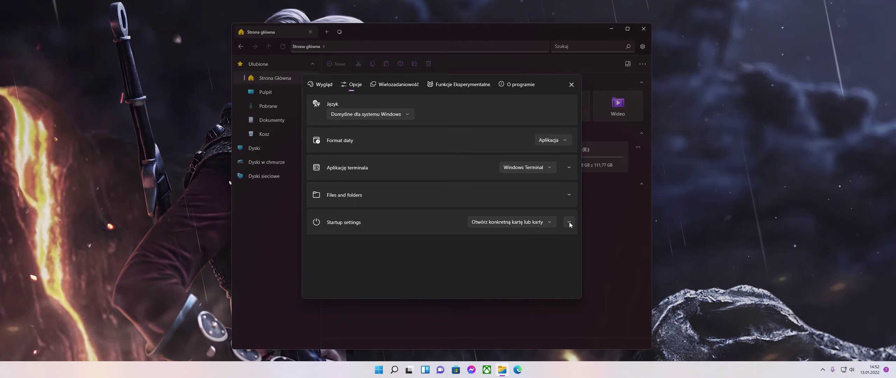
left_click(542, 221)
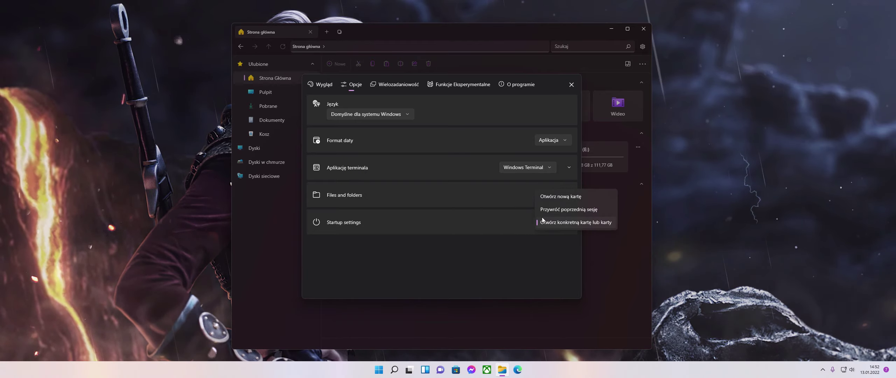
left_click(552, 201)
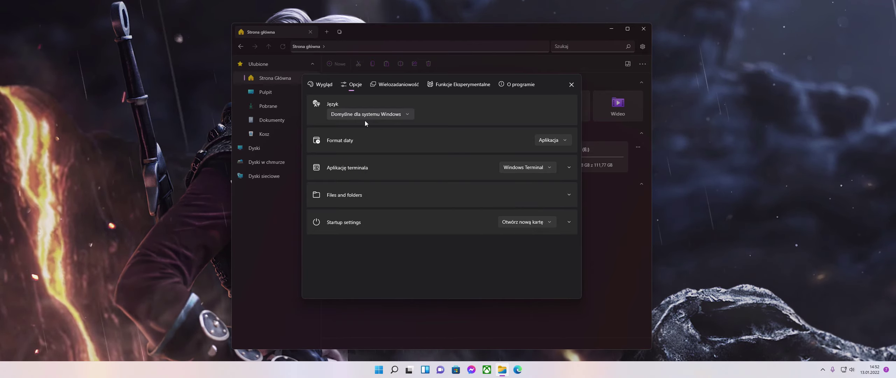
Try switching the vertical tab menu on the title bar off and back on in the multitasking settings
left_click(388, 88)
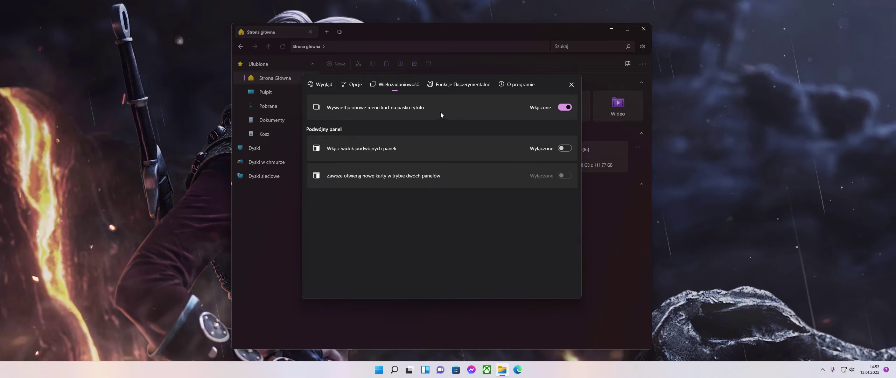
left_click(565, 107)
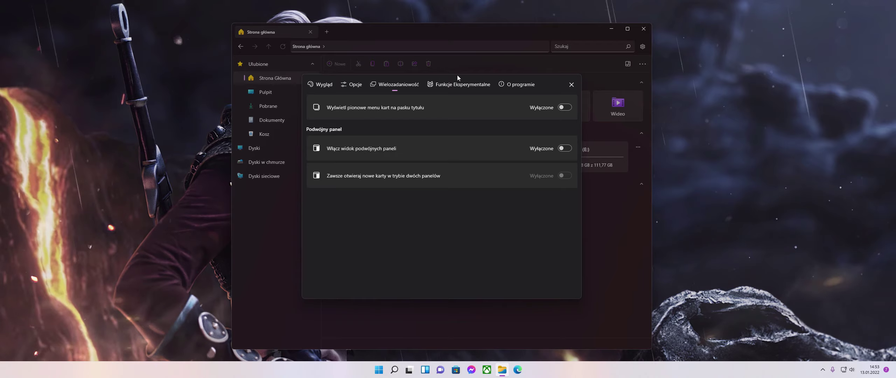
left_click(564, 109)
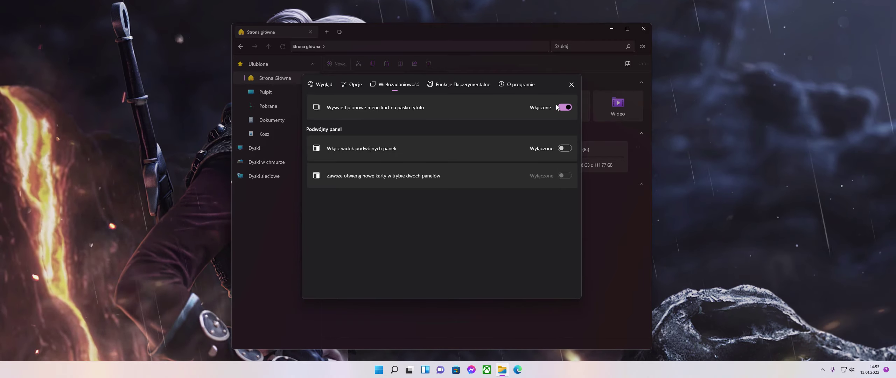
left_click(571, 84)
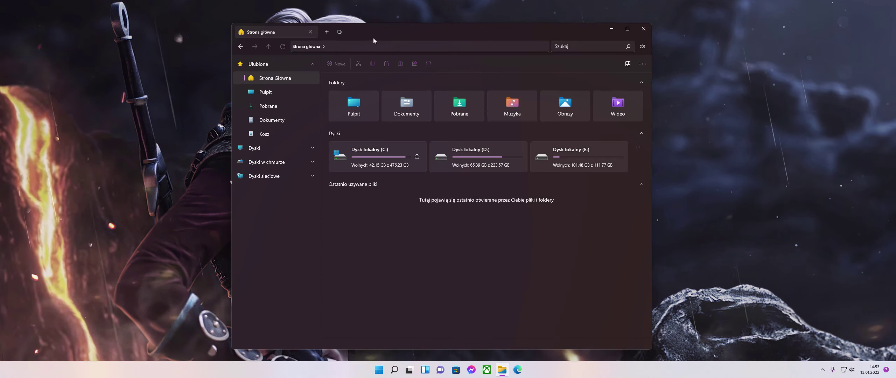
Test the vertical tab menu by opening a new tab from it and closing that tab again
left_click(342, 32)
left_click(344, 78)
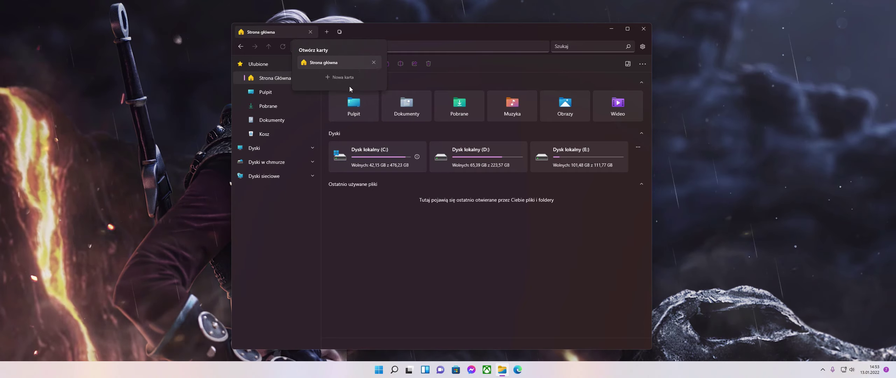
left_click(424, 32)
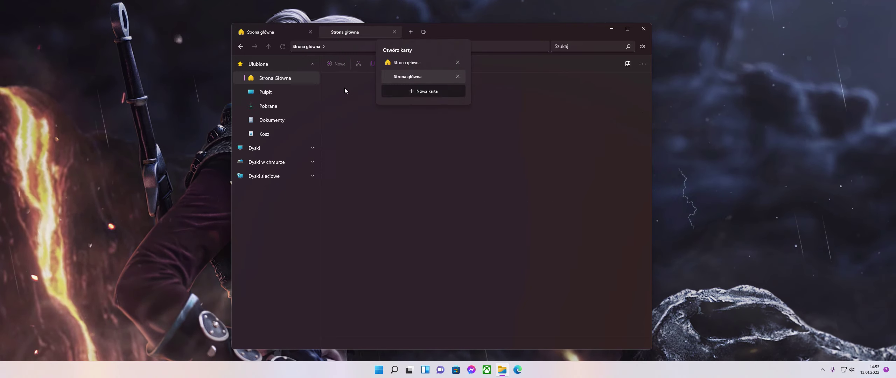
left_click(458, 77)
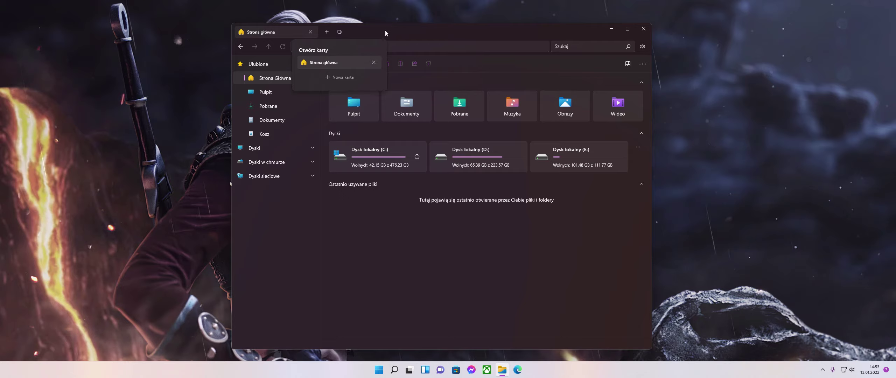
Turn off the vertical tab menu and enable the dual-pane view in the multitasking settings
left_click(642, 46)
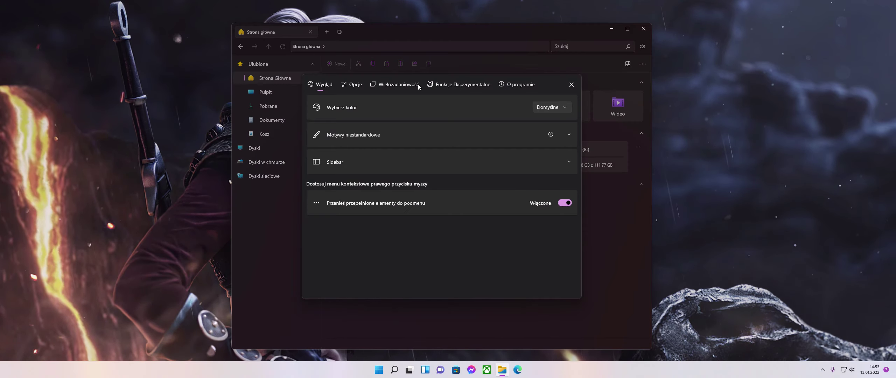
left_click(396, 85)
left_click(562, 108)
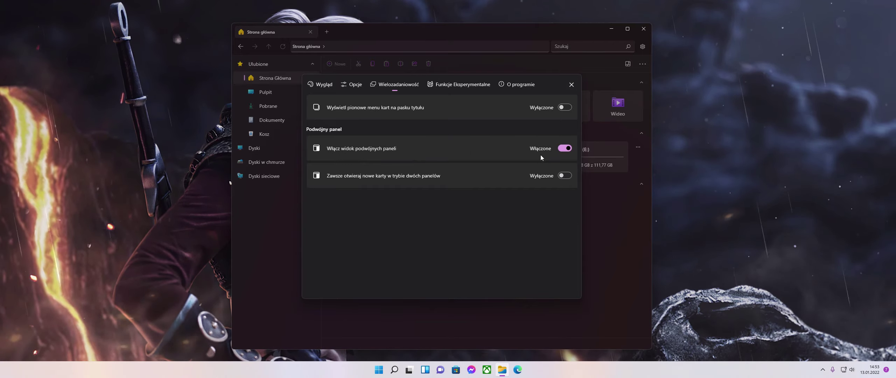
Set new tabs to always open in dual-pane mode and close the settings
left_click(564, 176)
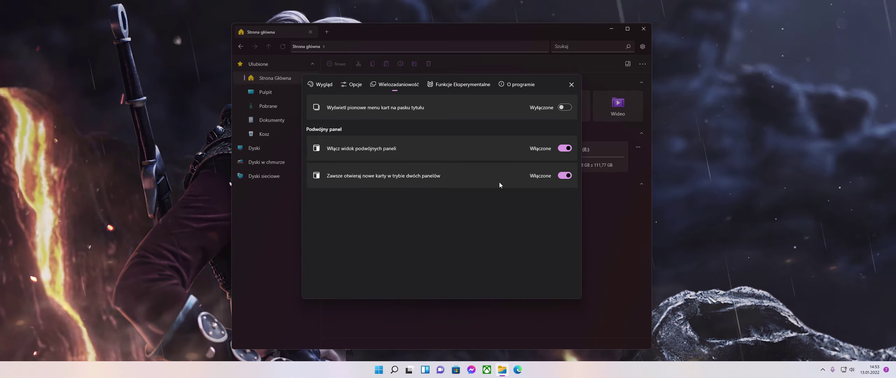
left_click(565, 176)
left_click(565, 175)
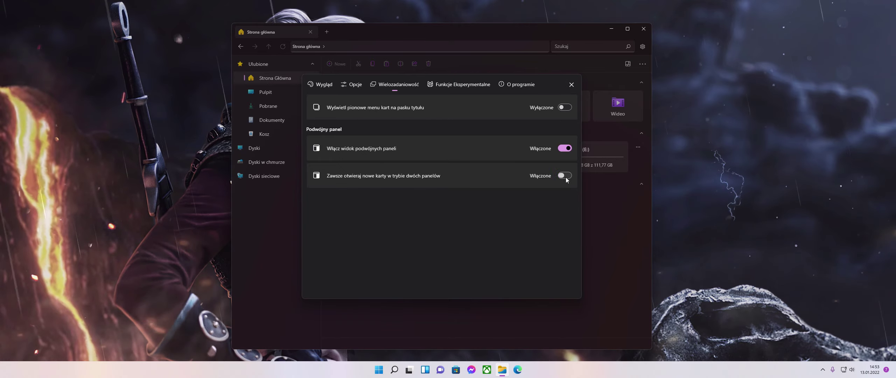
left_click(572, 85)
Test a new dual-pane tab by opening the Obrazy folder in both panes, and close the tab
left_click(328, 31)
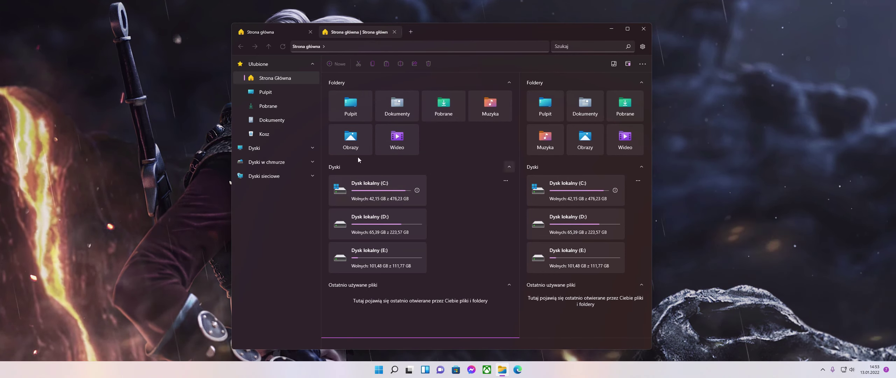
left_click(351, 137)
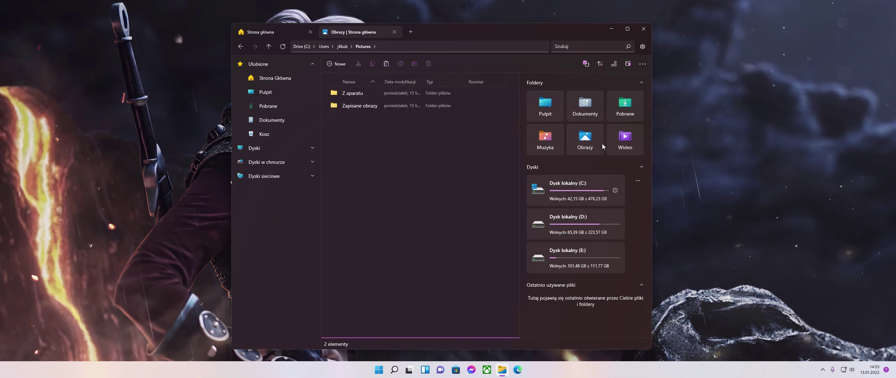
left_click(586, 140)
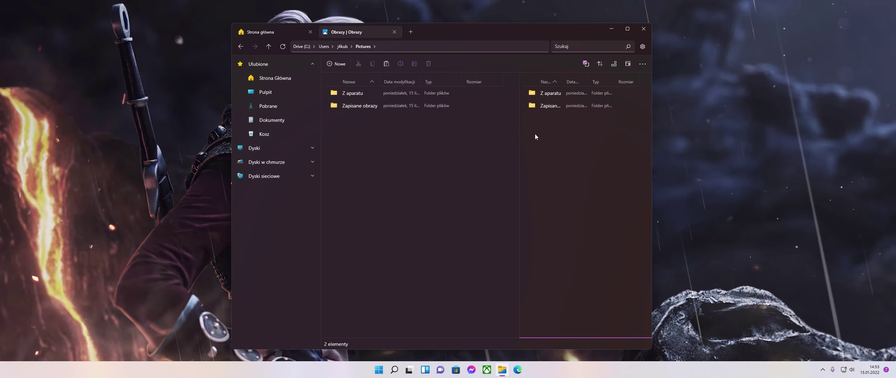
left_click(472, 104)
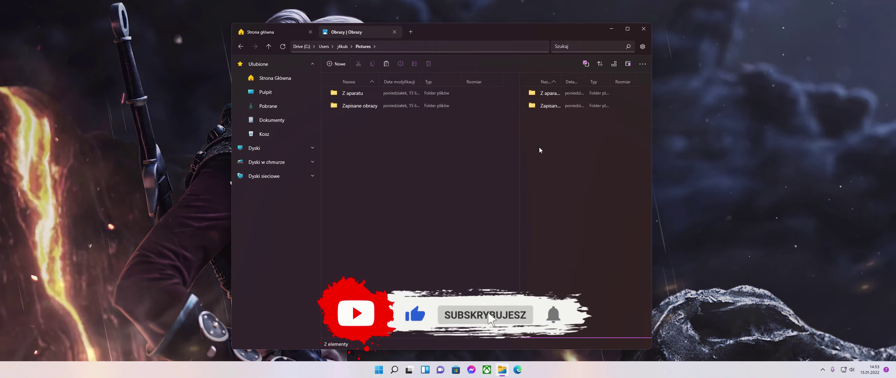
left_click(315, 34)
left_click(320, 37)
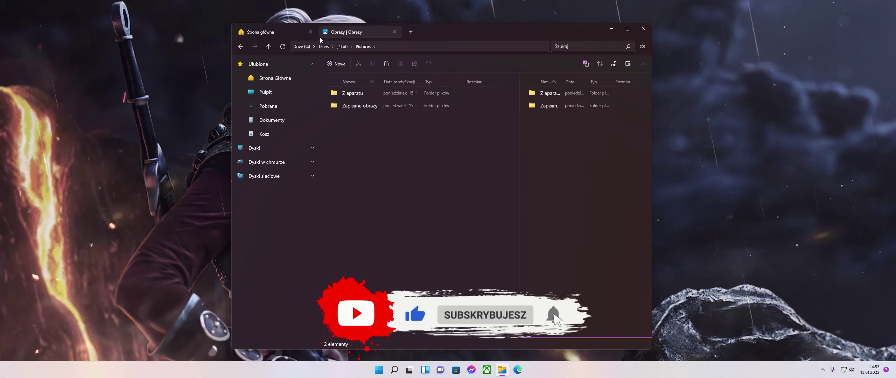
left_click(394, 32)
Disable both dual-pane options in the multitasking settings
left_click(643, 46)
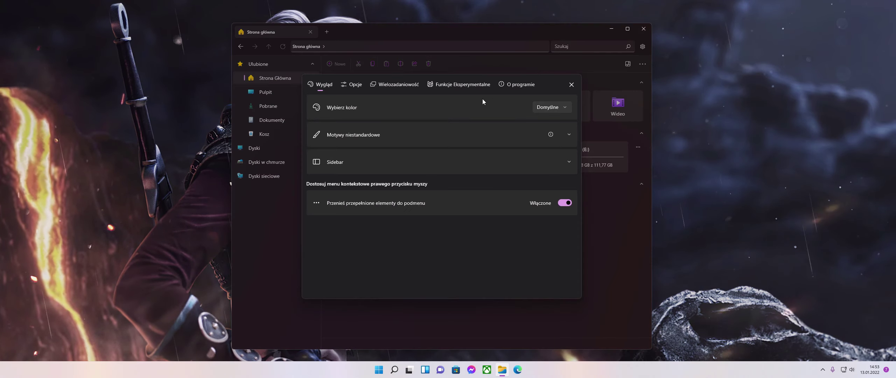
left_click(403, 84)
left_click(565, 175)
left_click(565, 148)
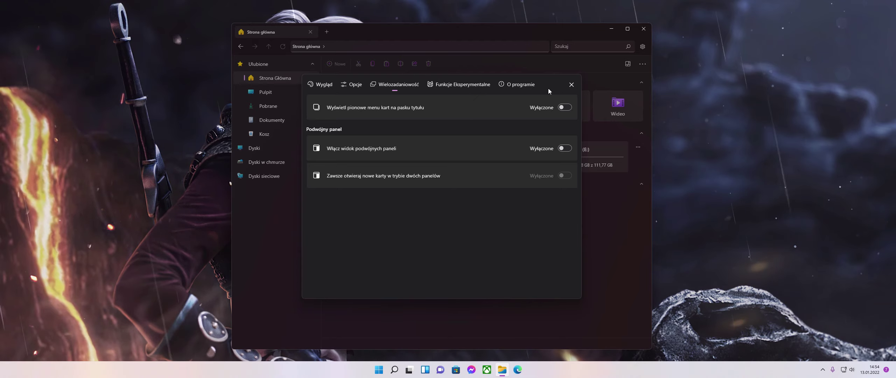
Examine the experimental features and program information, review the other settings pages, and close the settings
left_click(473, 84)
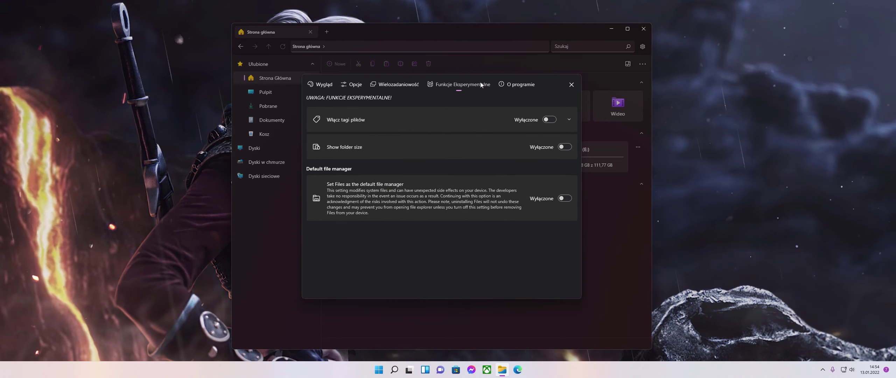
left_click(516, 84)
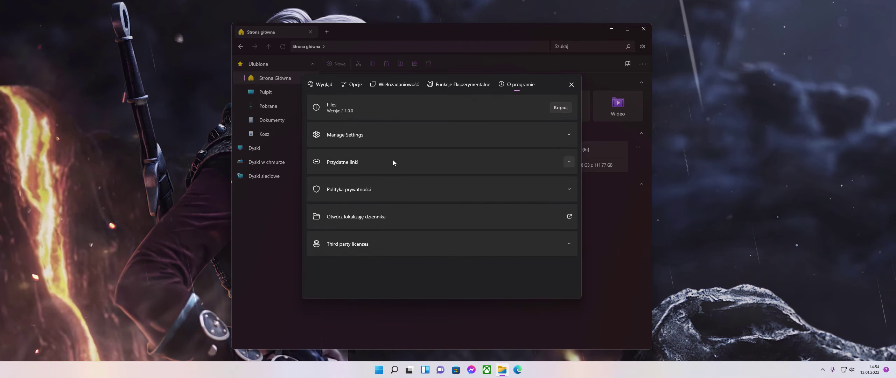
left_click(329, 87)
left_click(356, 86)
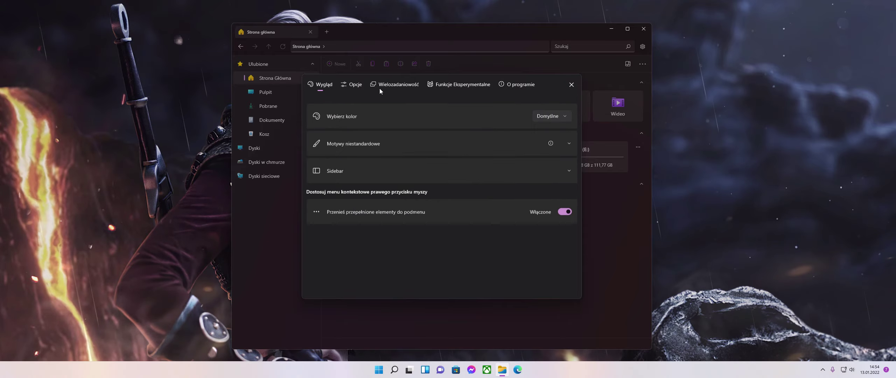
left_click(388, 87)
left_click(484, 85)
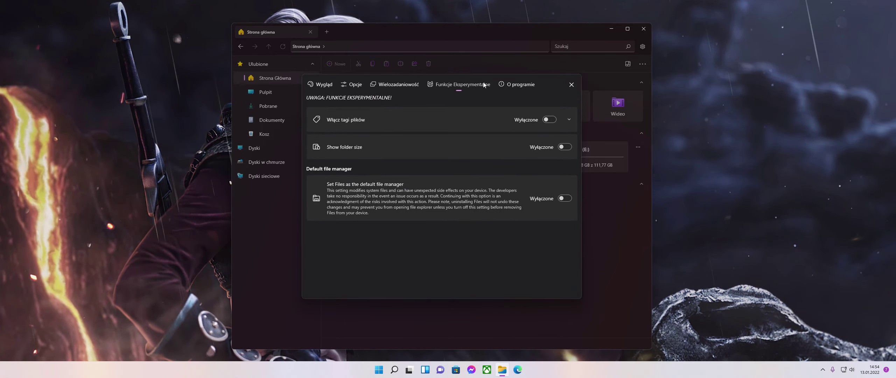
left_click(328, 89)
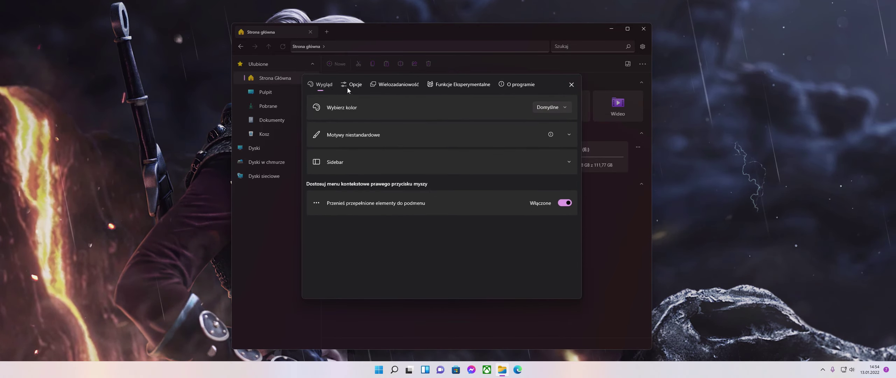
left_click(572, 85)
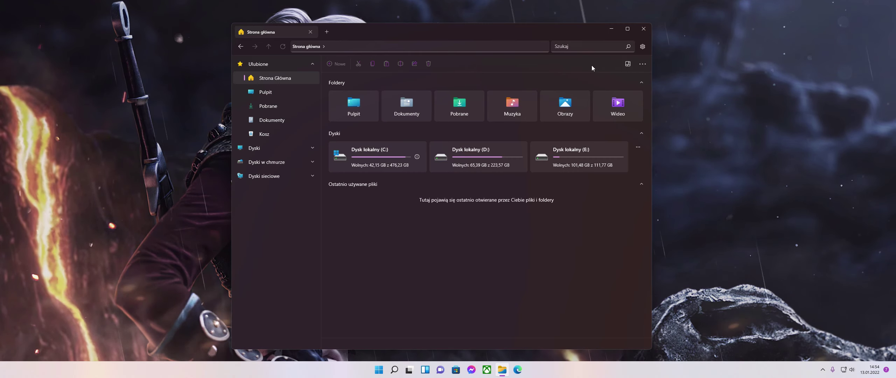
Try toggling the recent files and bundles widgets of the home page and restore their initial states
left_click(629, 64)
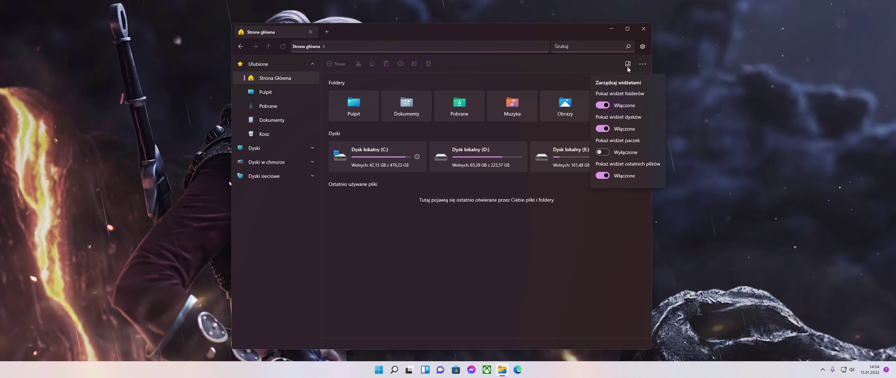
left_click(604, 175)
left_click(604, 175)
left_click(603, 152)
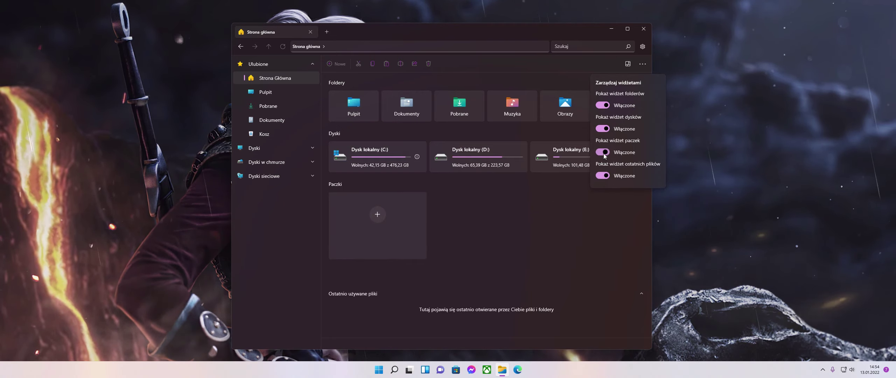
left_click(605, 154)
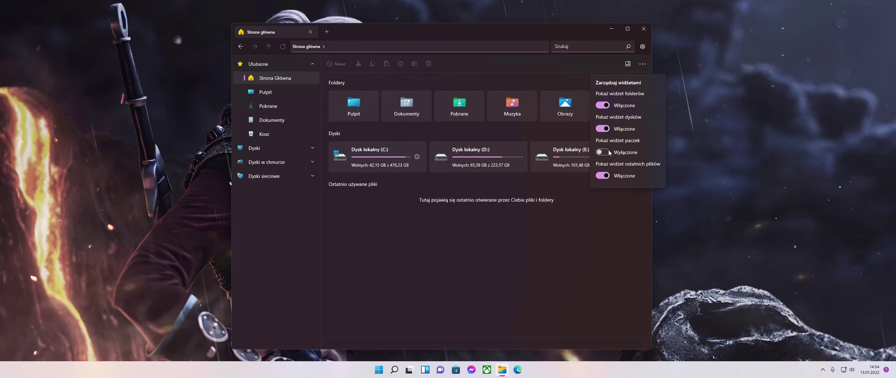
Turn off the recent files widget on the home page, keeping the folders and drives widgets enabled
left_click(604, 175)
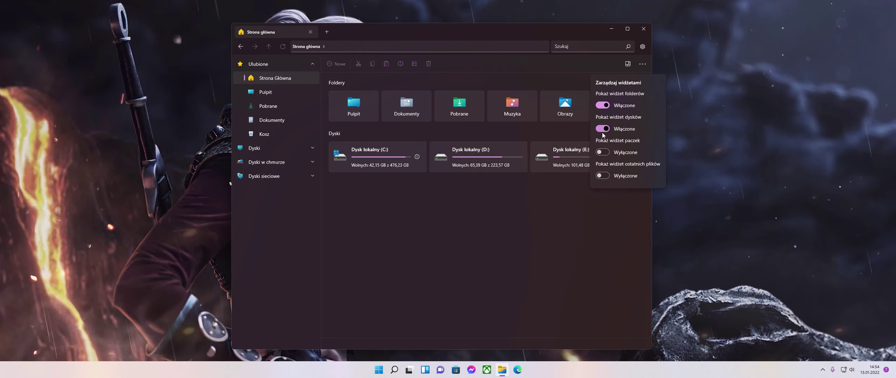
left_click(603, 107)
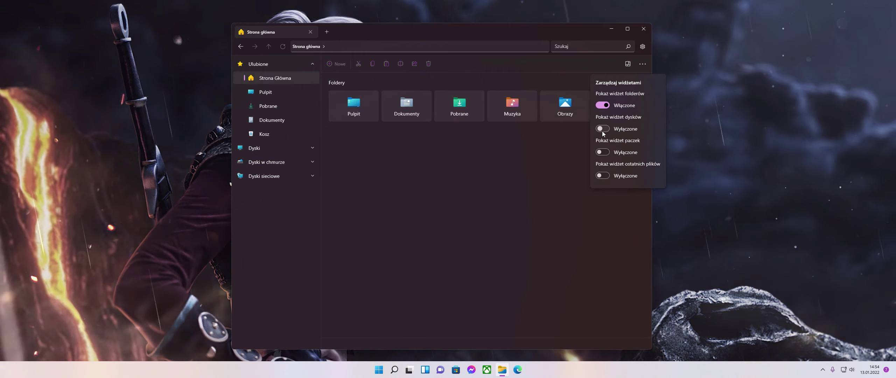
left_click(604, 106)
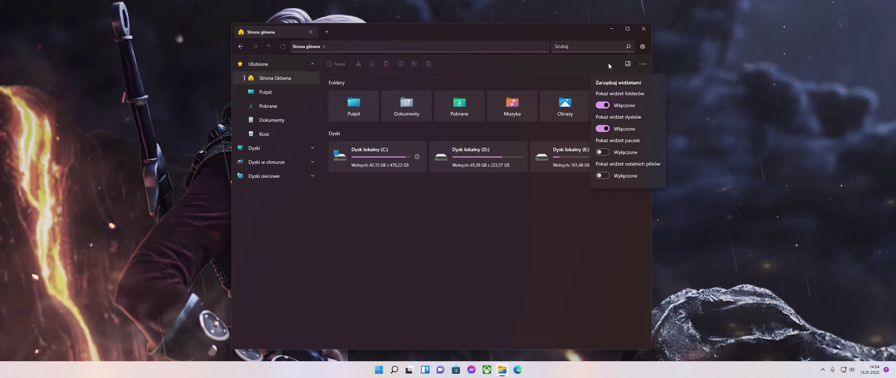
left_click(628, 64)
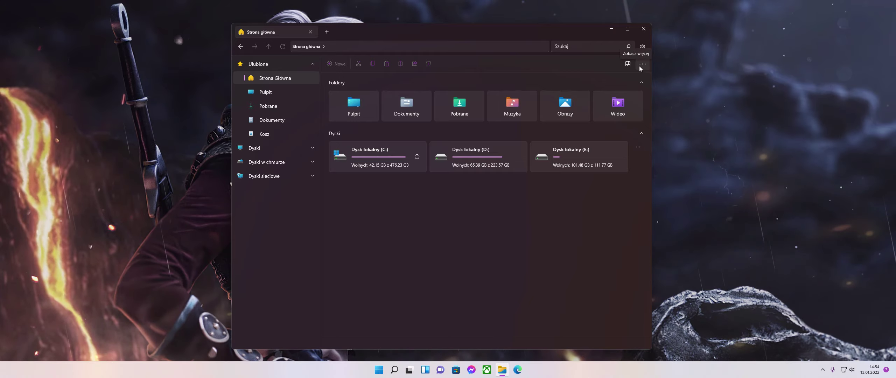
Open a second Files window, move it beside the first one and close it
left_click(640, 67)
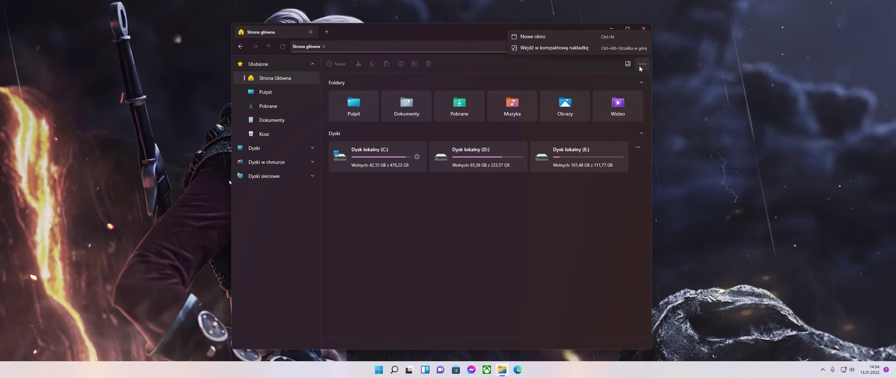
left_click(539, 37)
left_click_drag(421, 41, 591, 46)
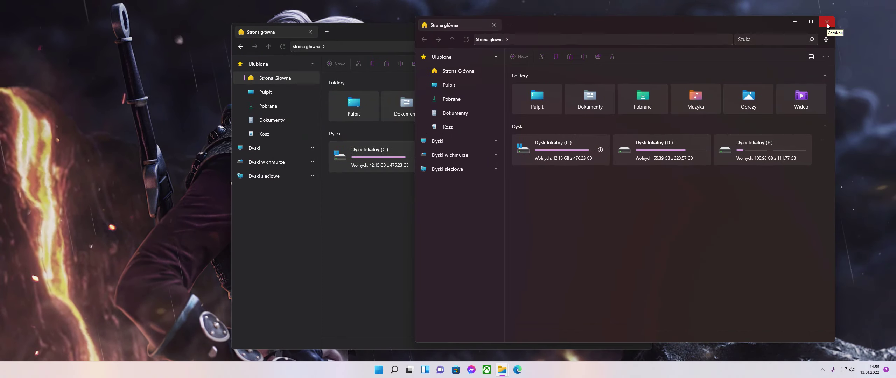
left_click(828, 23)
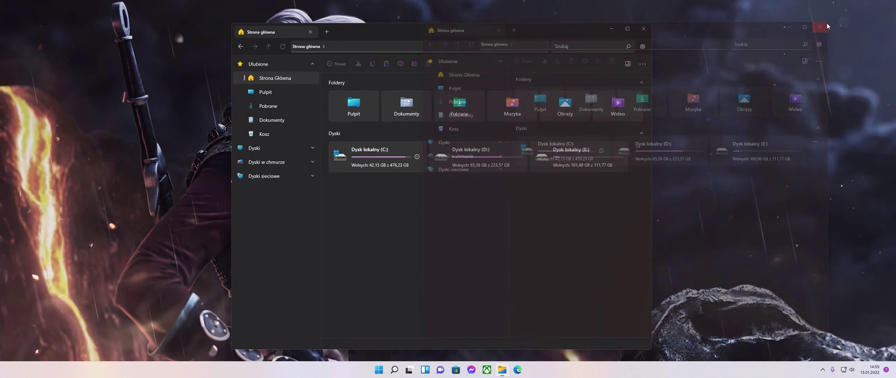
Switch the window to the compact overlay and browse the home page's folders and drives in it
left_click(643, 47)
left_click(575, 84)
left_click(643, 63)
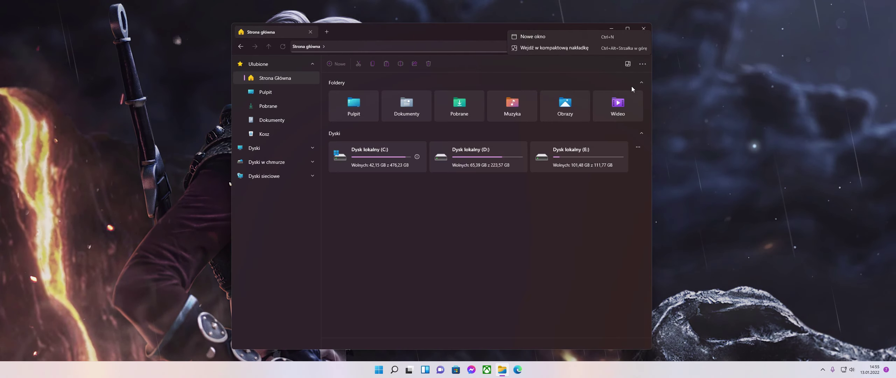
left_click(546, 49)
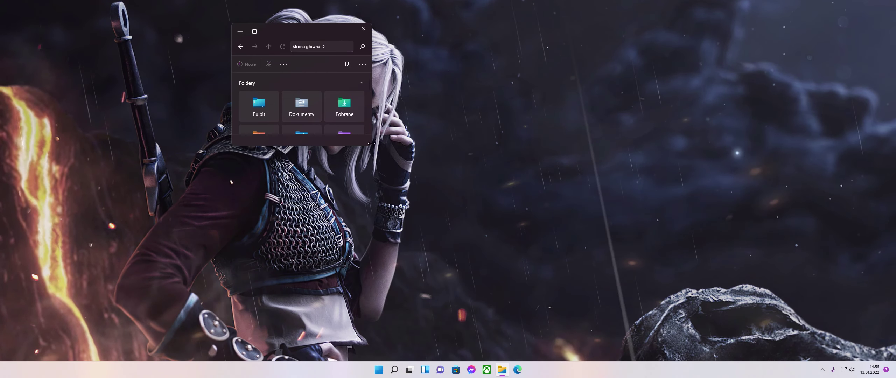
scroll(322, 103, "down", 4)
scroll(322, 103, "up", 2)
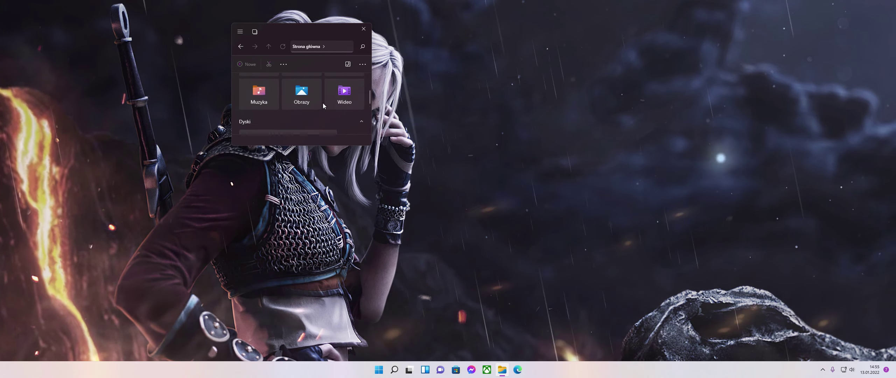
scroll(323, 103, "up", 1)
Exit the compact overlay and return to the regular window
left_click(362, 64)
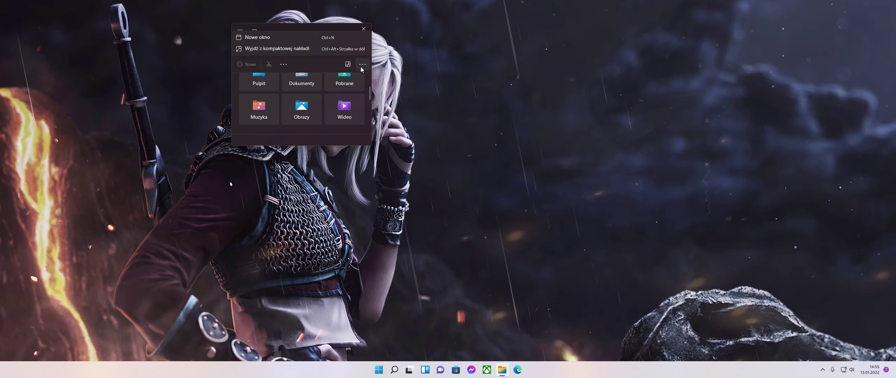
left_click(306, 49)
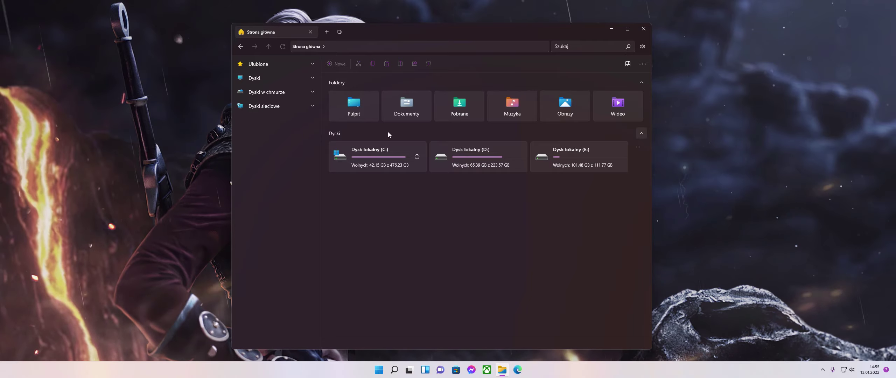
left_click(643, 46)
key("Escape")
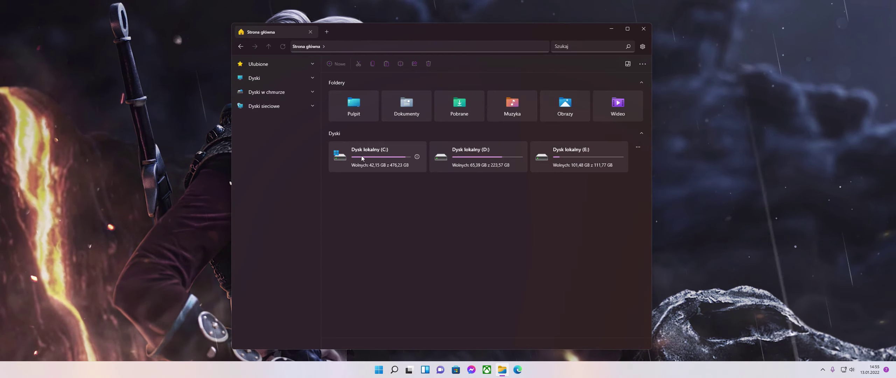
Open local disk C: and turn its multiple selection checkboxes on and off again
left_click(380, 151)
left_click(586, 64)
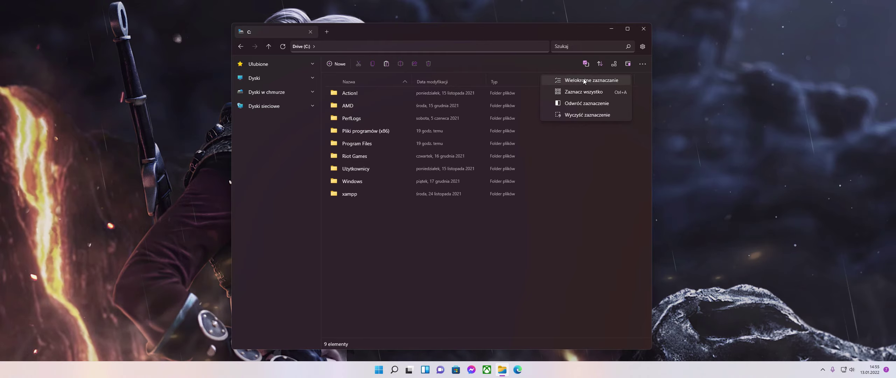
left_click(584, 80)
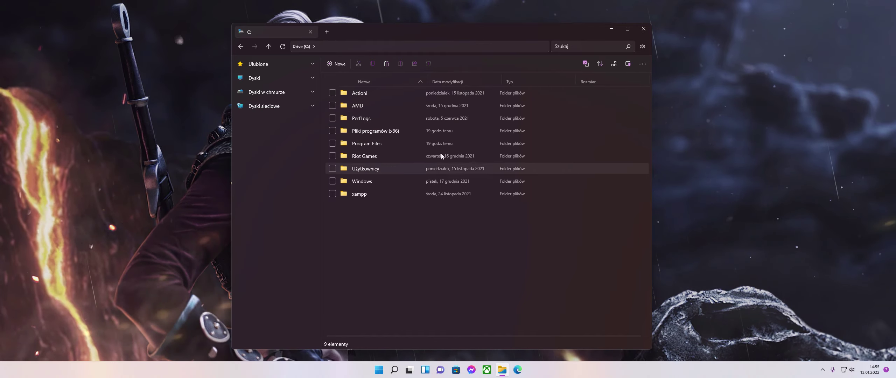
left_click(584, 64)
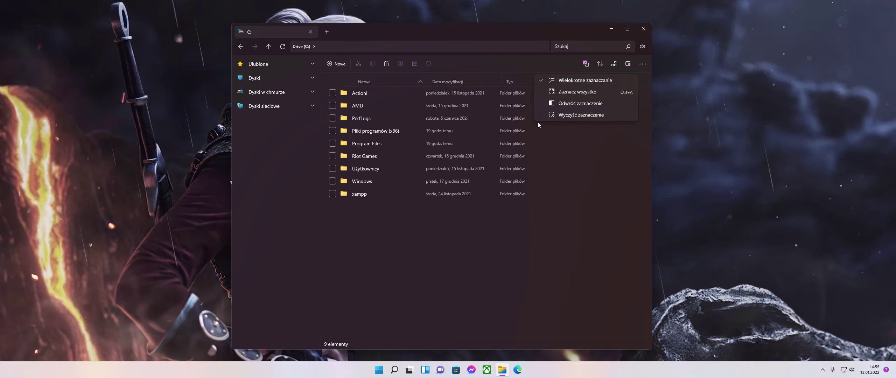
left_click(541, 81)
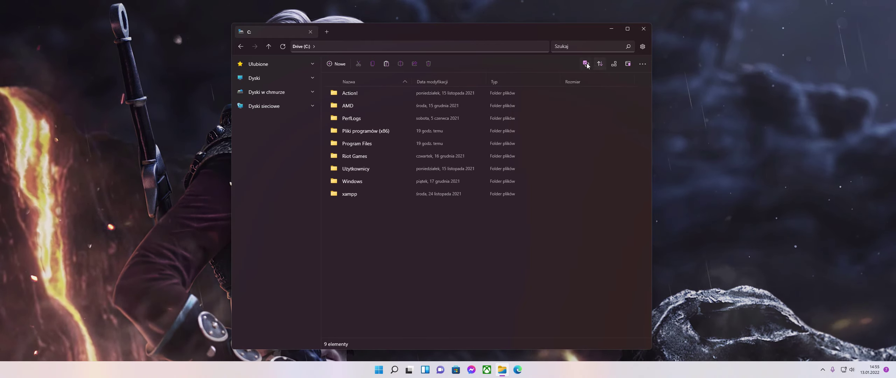
Try the Tiles, Small Icons, Medium Icons and Large Icons layouts on drive C: and return to the details layout
left_click(613, 65)
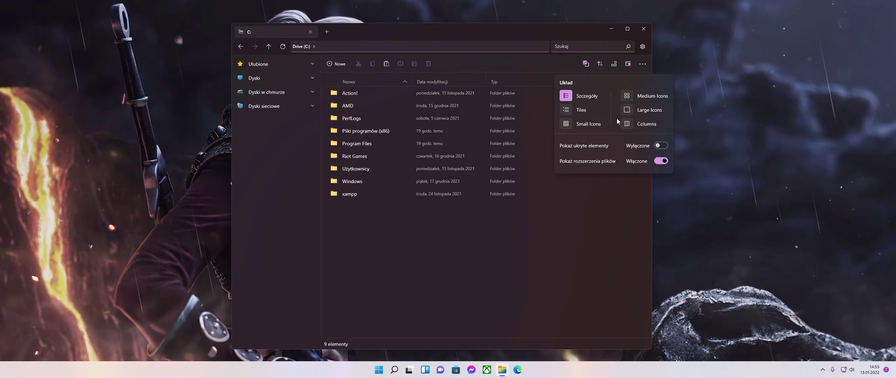
left_click(580, 112)
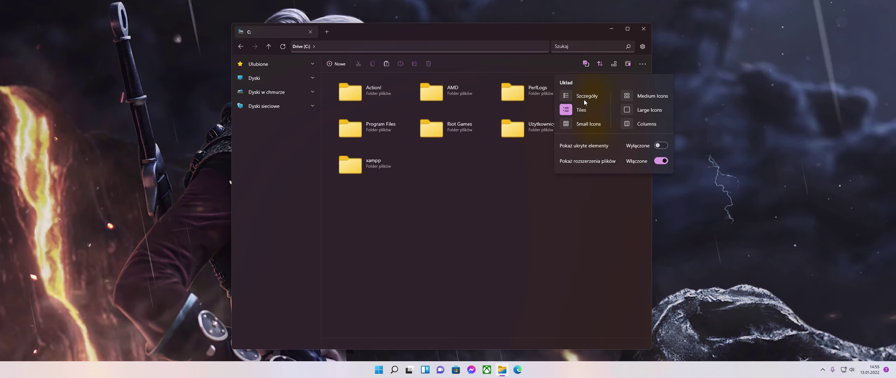
left_click(565, 125)
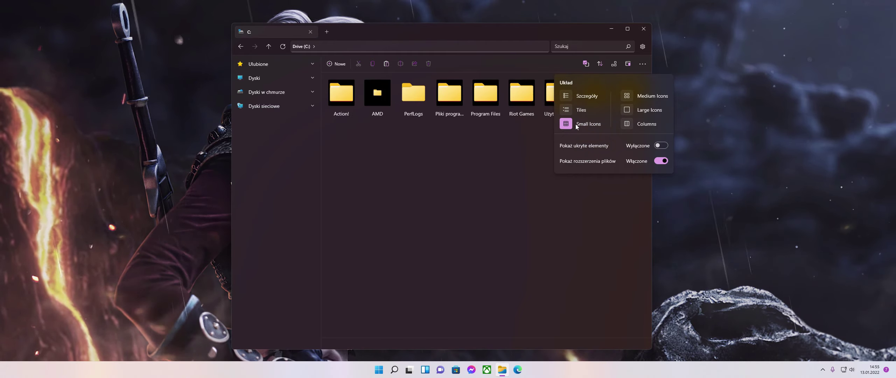
left_click(626, 96)
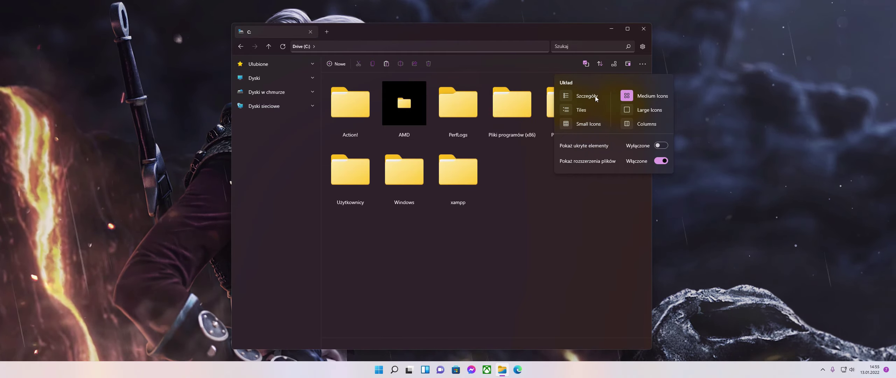
left_click(627, 112)
left_click(562, 98)
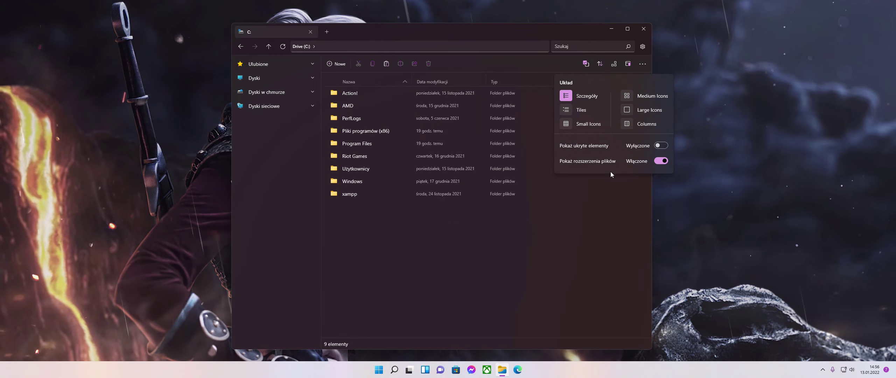
Try showing the hidden items of drive C:, hide them again, and close the layout options with file extensions shown
left_click(660, 146)
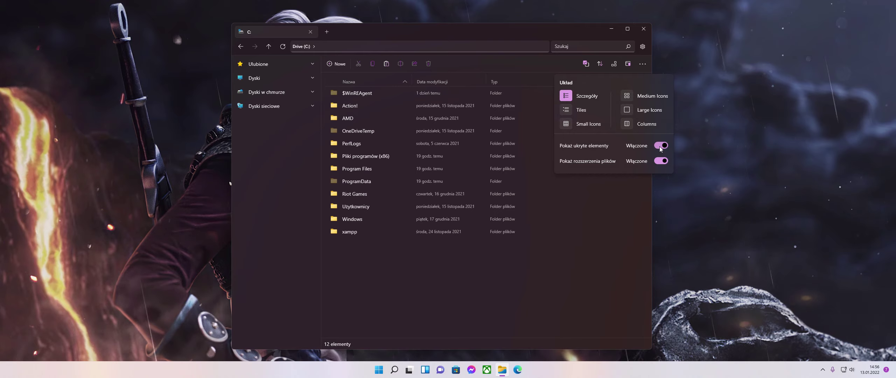
left_click(660, 146)
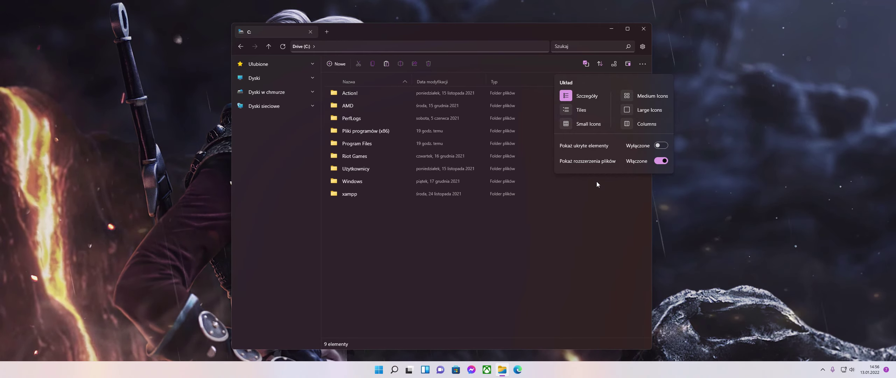
left_click(662, 163)
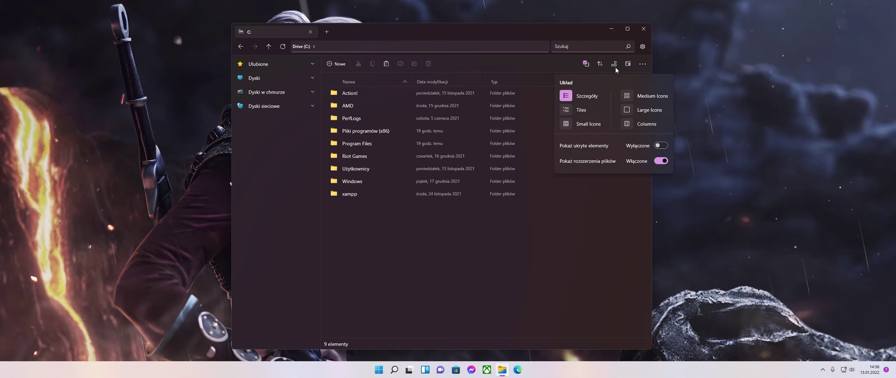
left_click(634, 66)
Show the AMD folder's details in the preview pane and close the pane
left_click(629, 65)
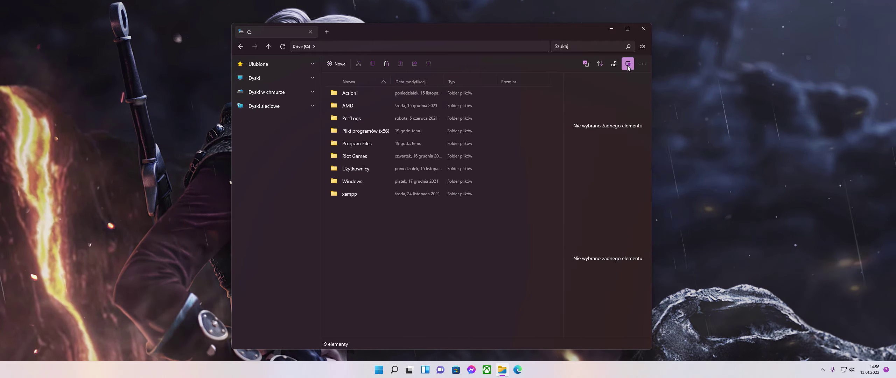
left_click(466, 106)
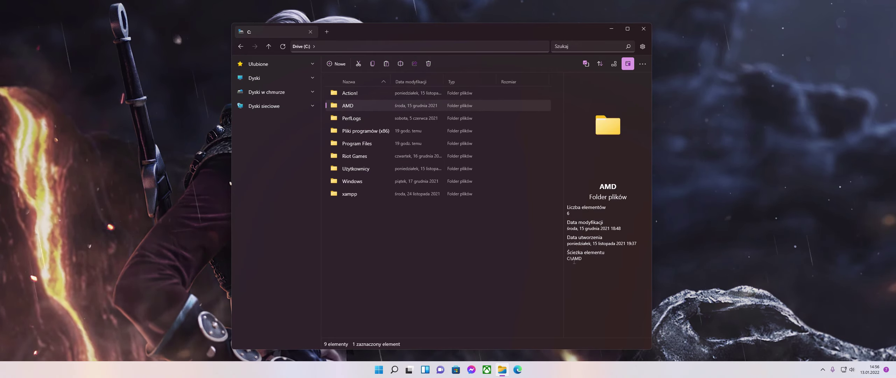
left_click(628, 65)
Review the sorting criteria and the additional window actions available for drive C: without applying any
left_click(599, 65)
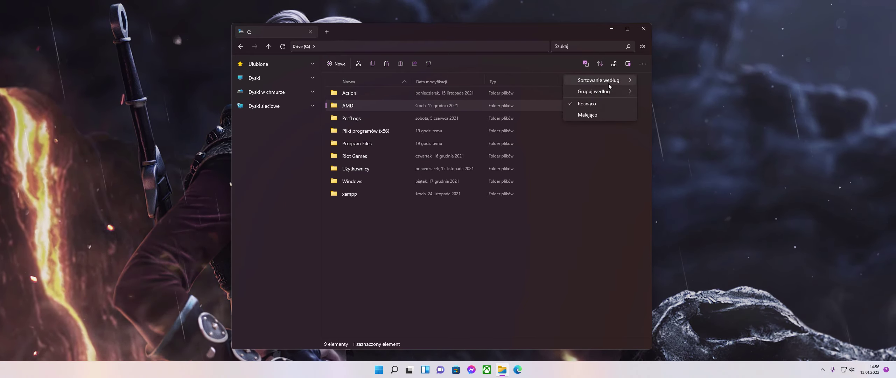
mouse_move(609, 83)
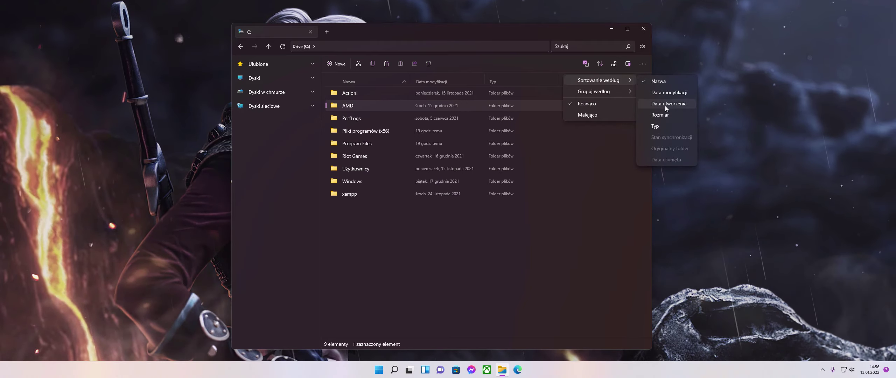
left_click(641, 67)
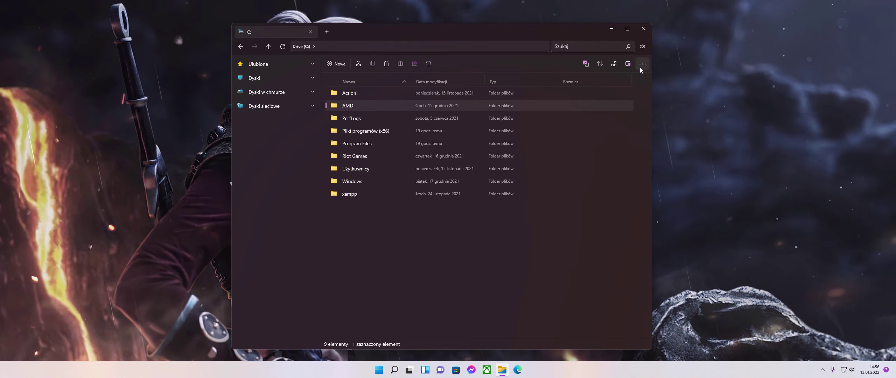
left_click(641, 66)
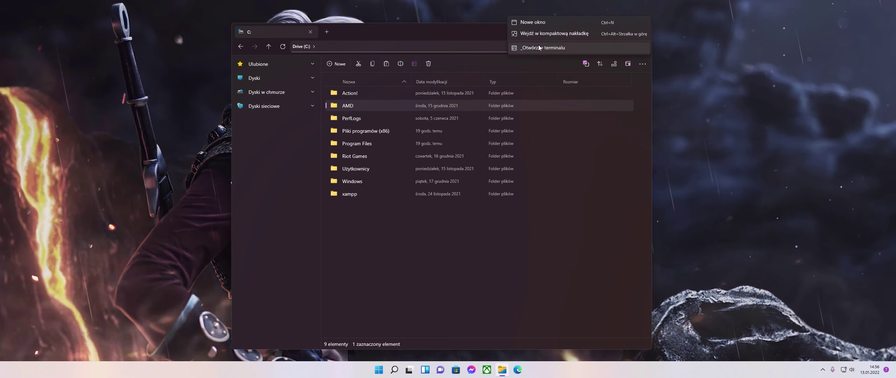
left_click(518, 62)
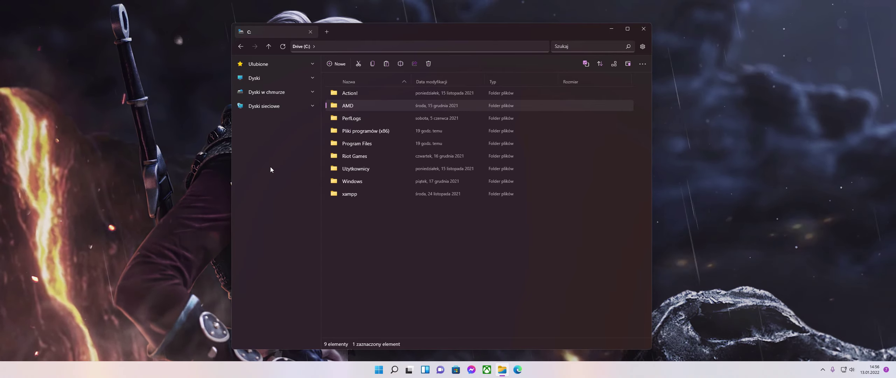
Expand and collapse the drives section of the sidebar, and expand the favourites section
left_click(287, 78)
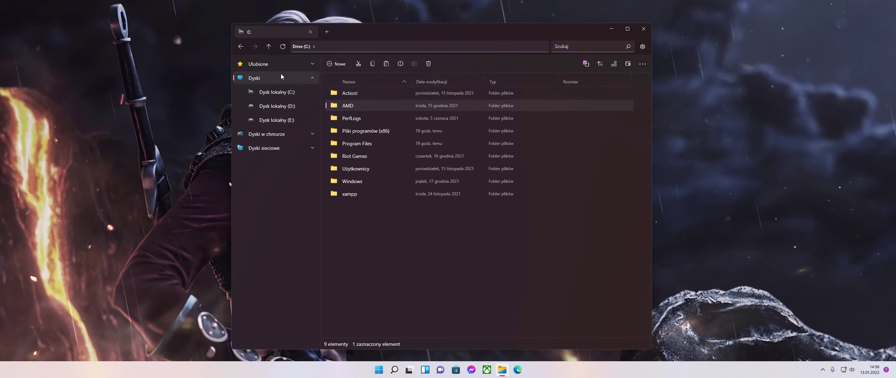
left_click(311, 78)
left_click(310, 64)
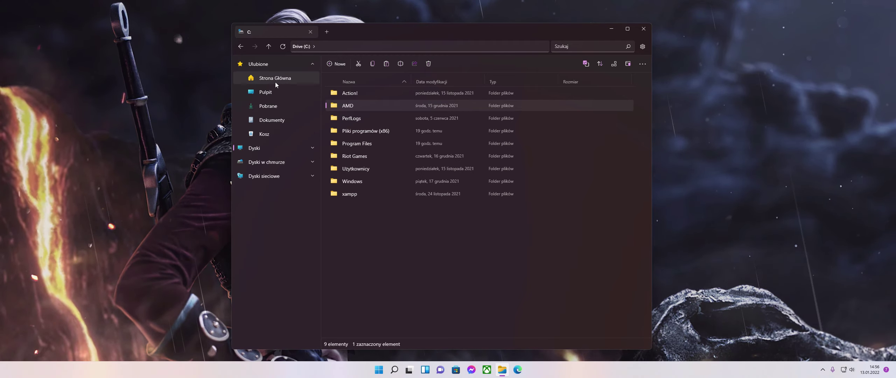
Return to the home page through the favourites, and open and close a second tab
left_click(275, 81)
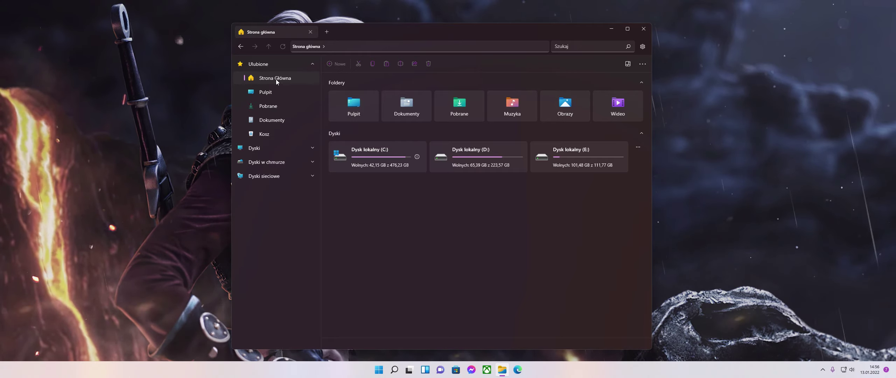
key("ctrl+t")
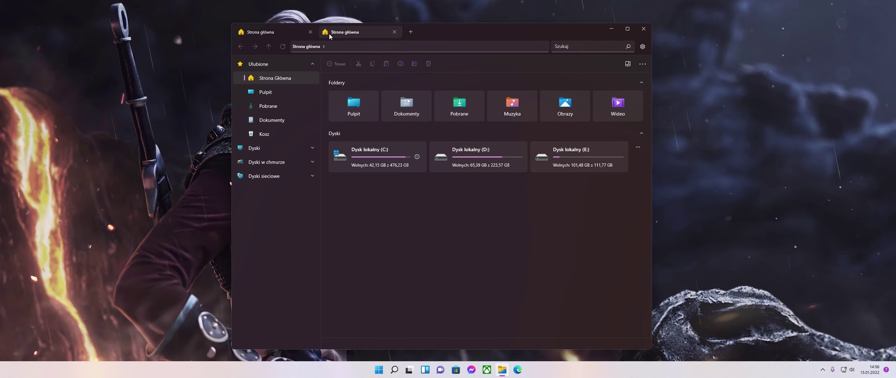
left_click(394, 32)
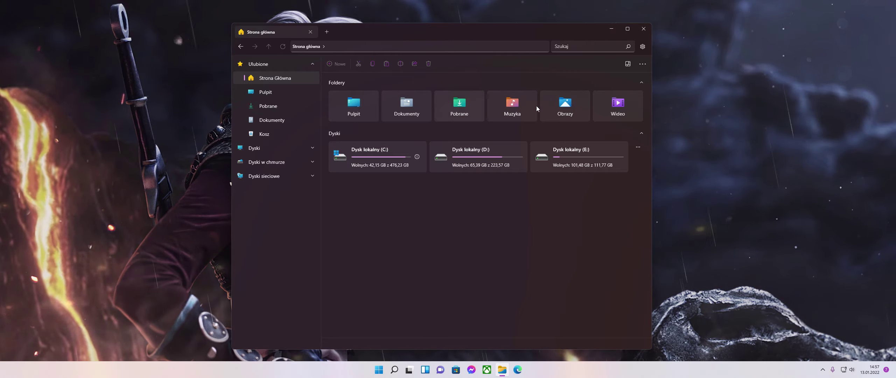